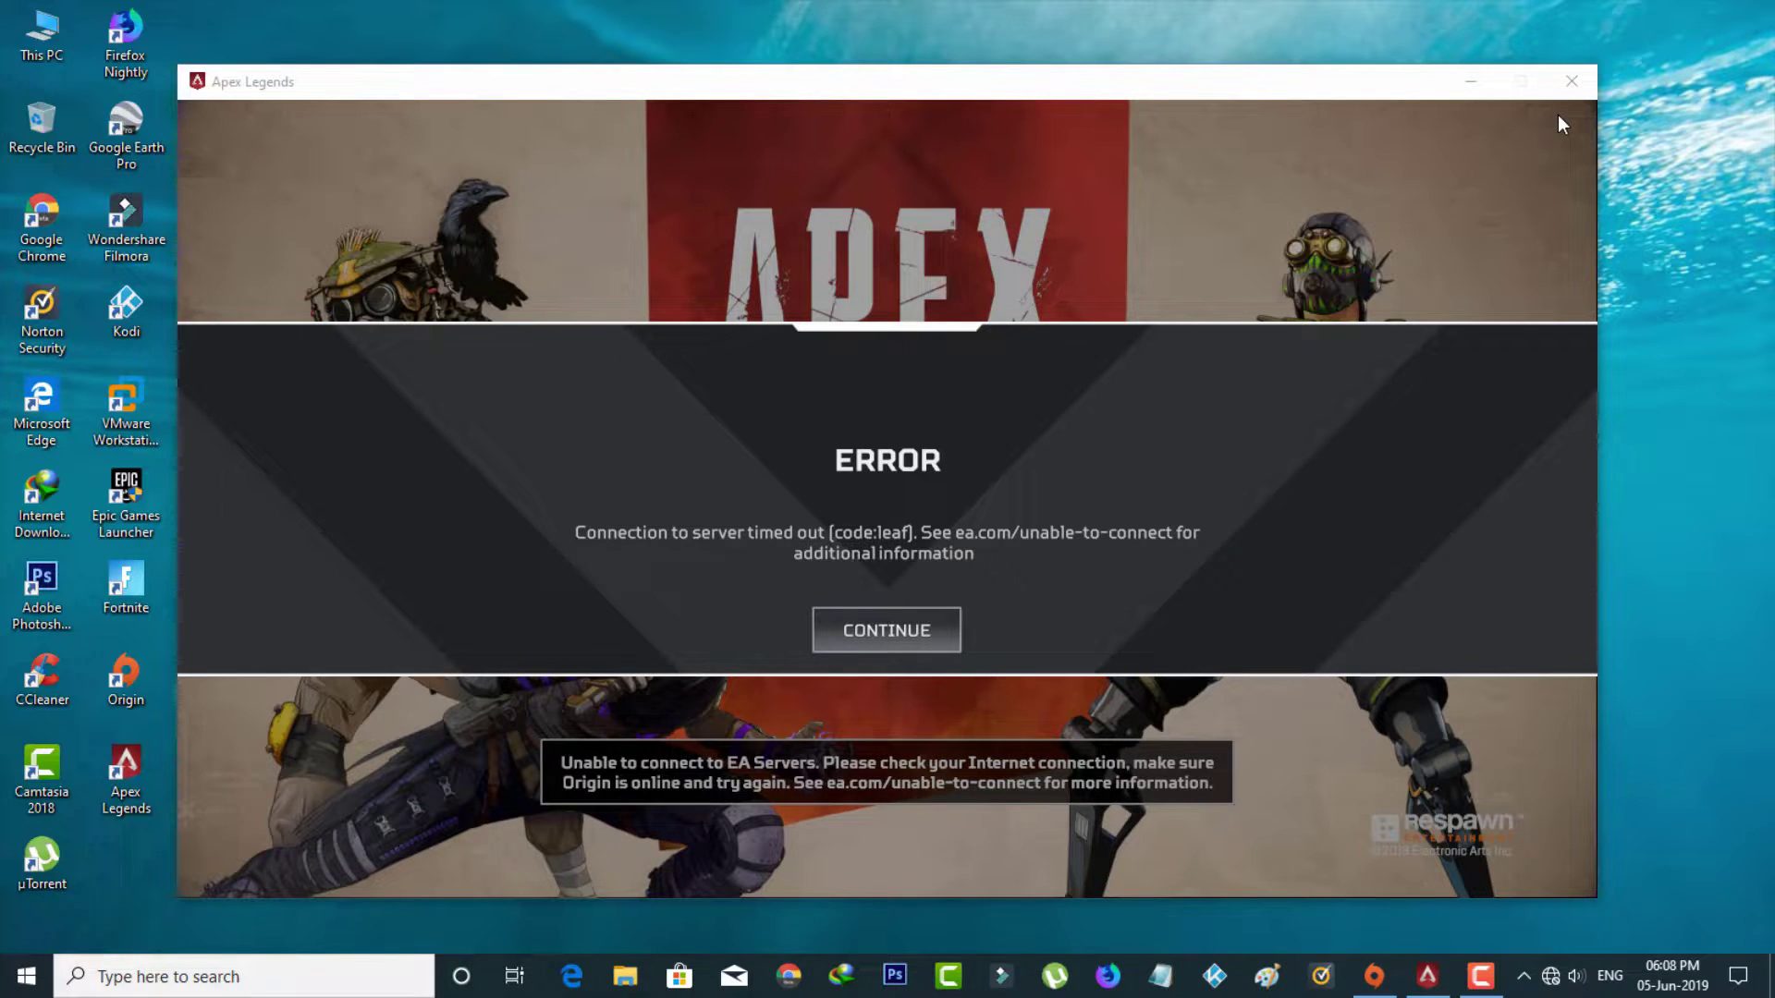
Step: Close the Apex Legends window showing the connection-timed-out error
left_click(1569, 89)
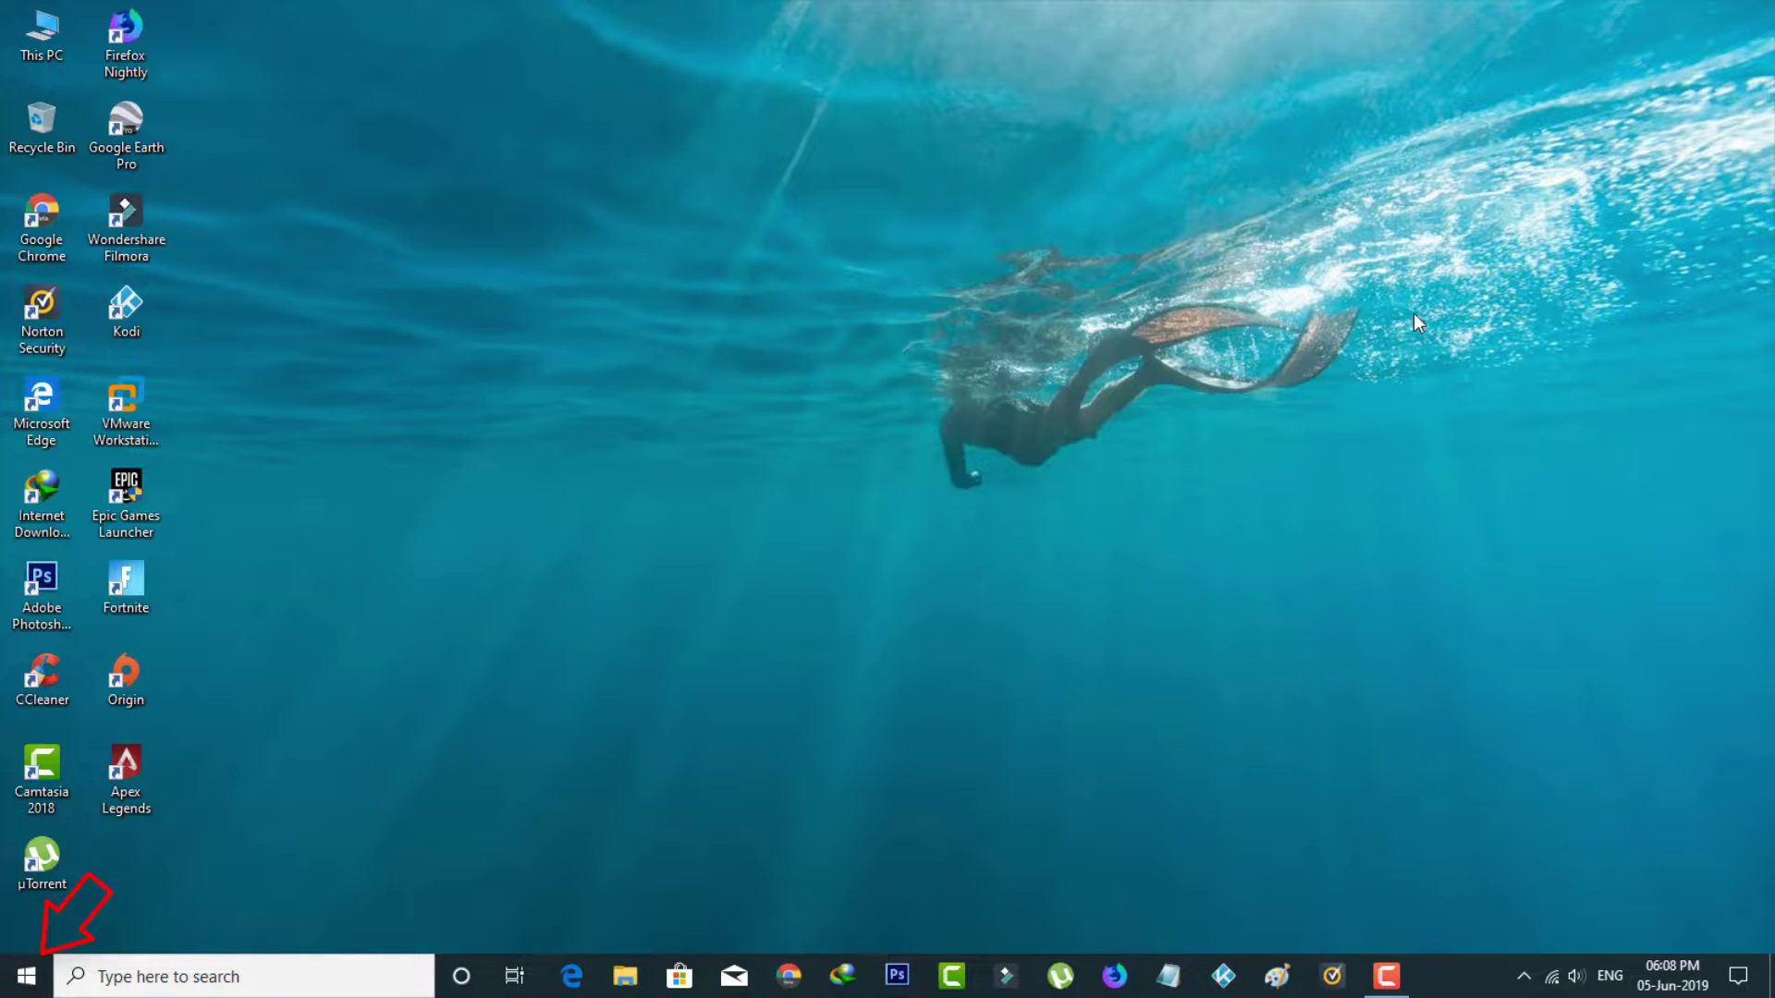
Step: Open the Services console from a Start search for 'services'
key("super")
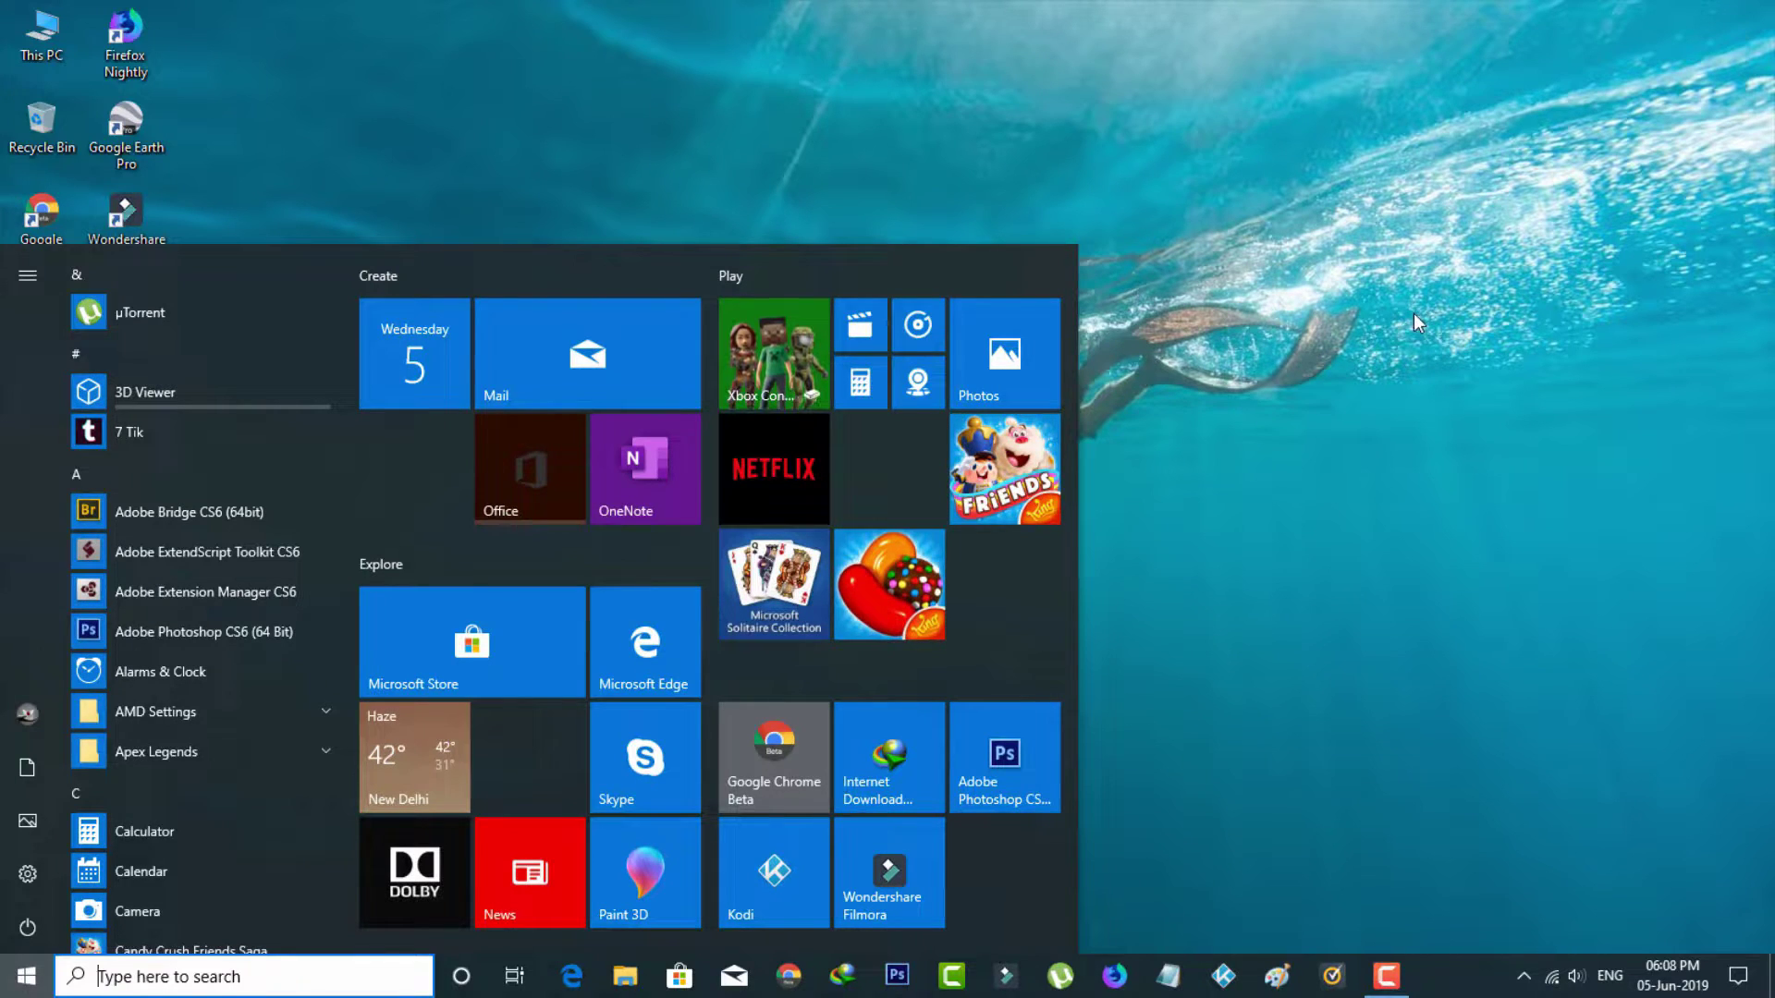
type("serv")
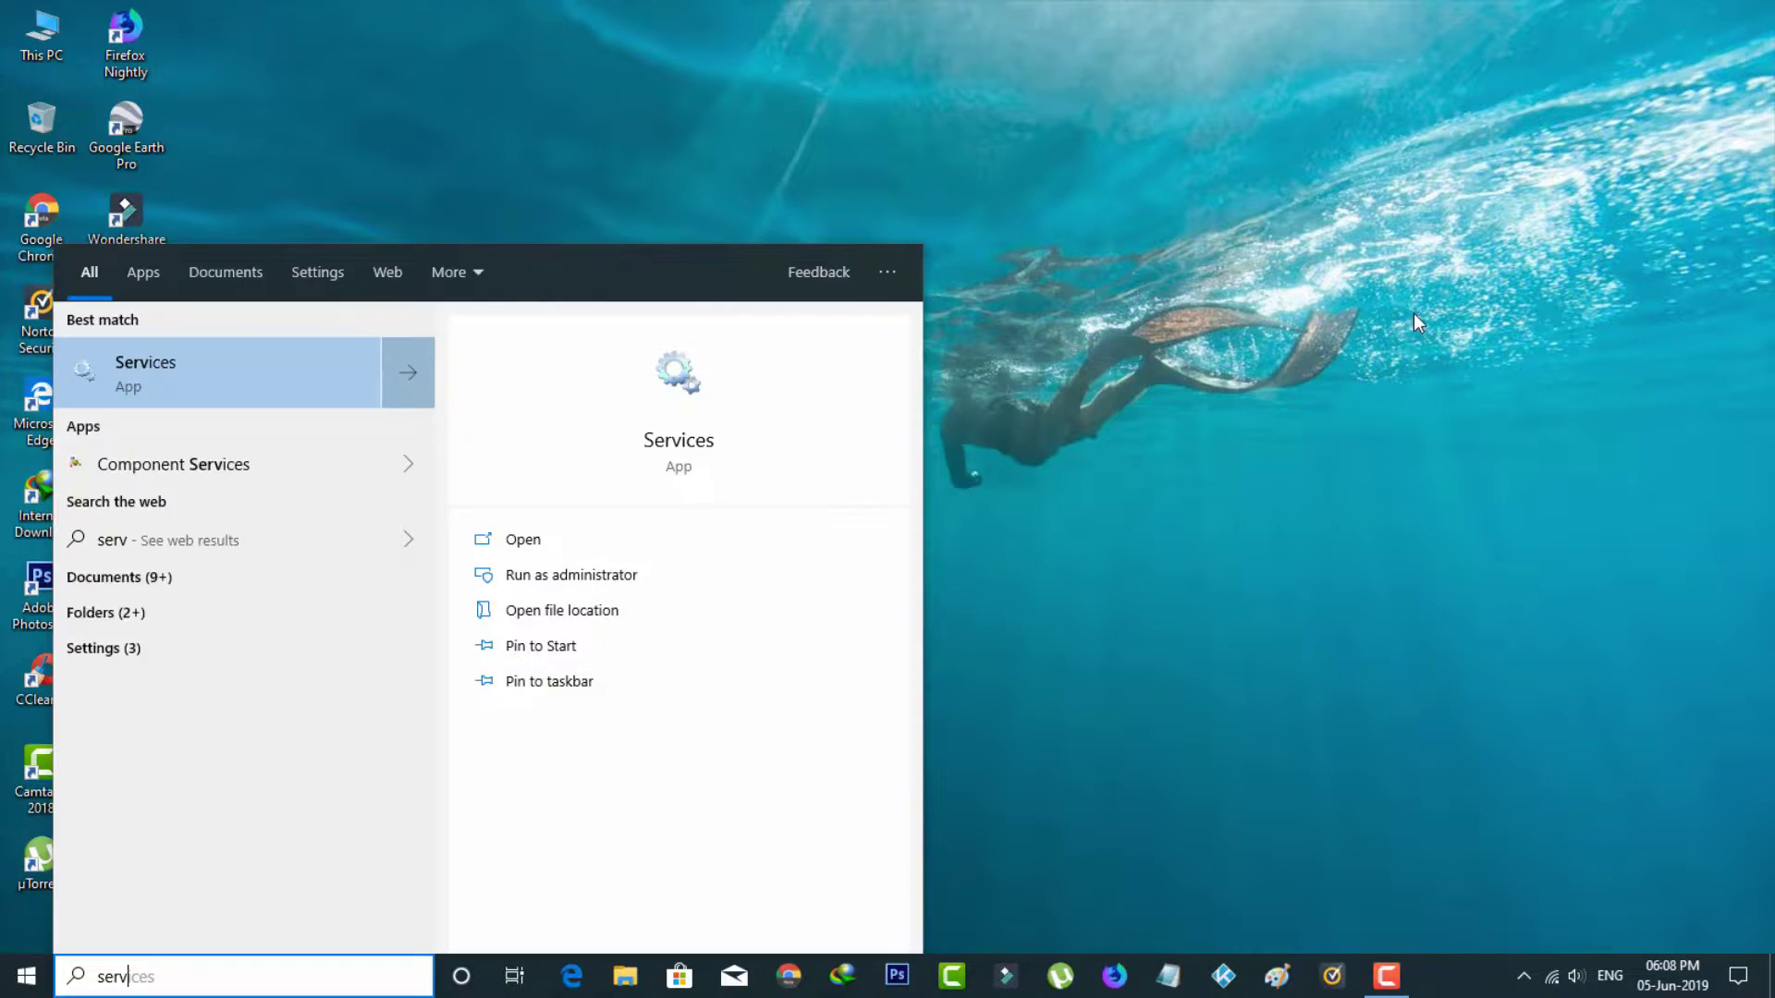
type("ices")
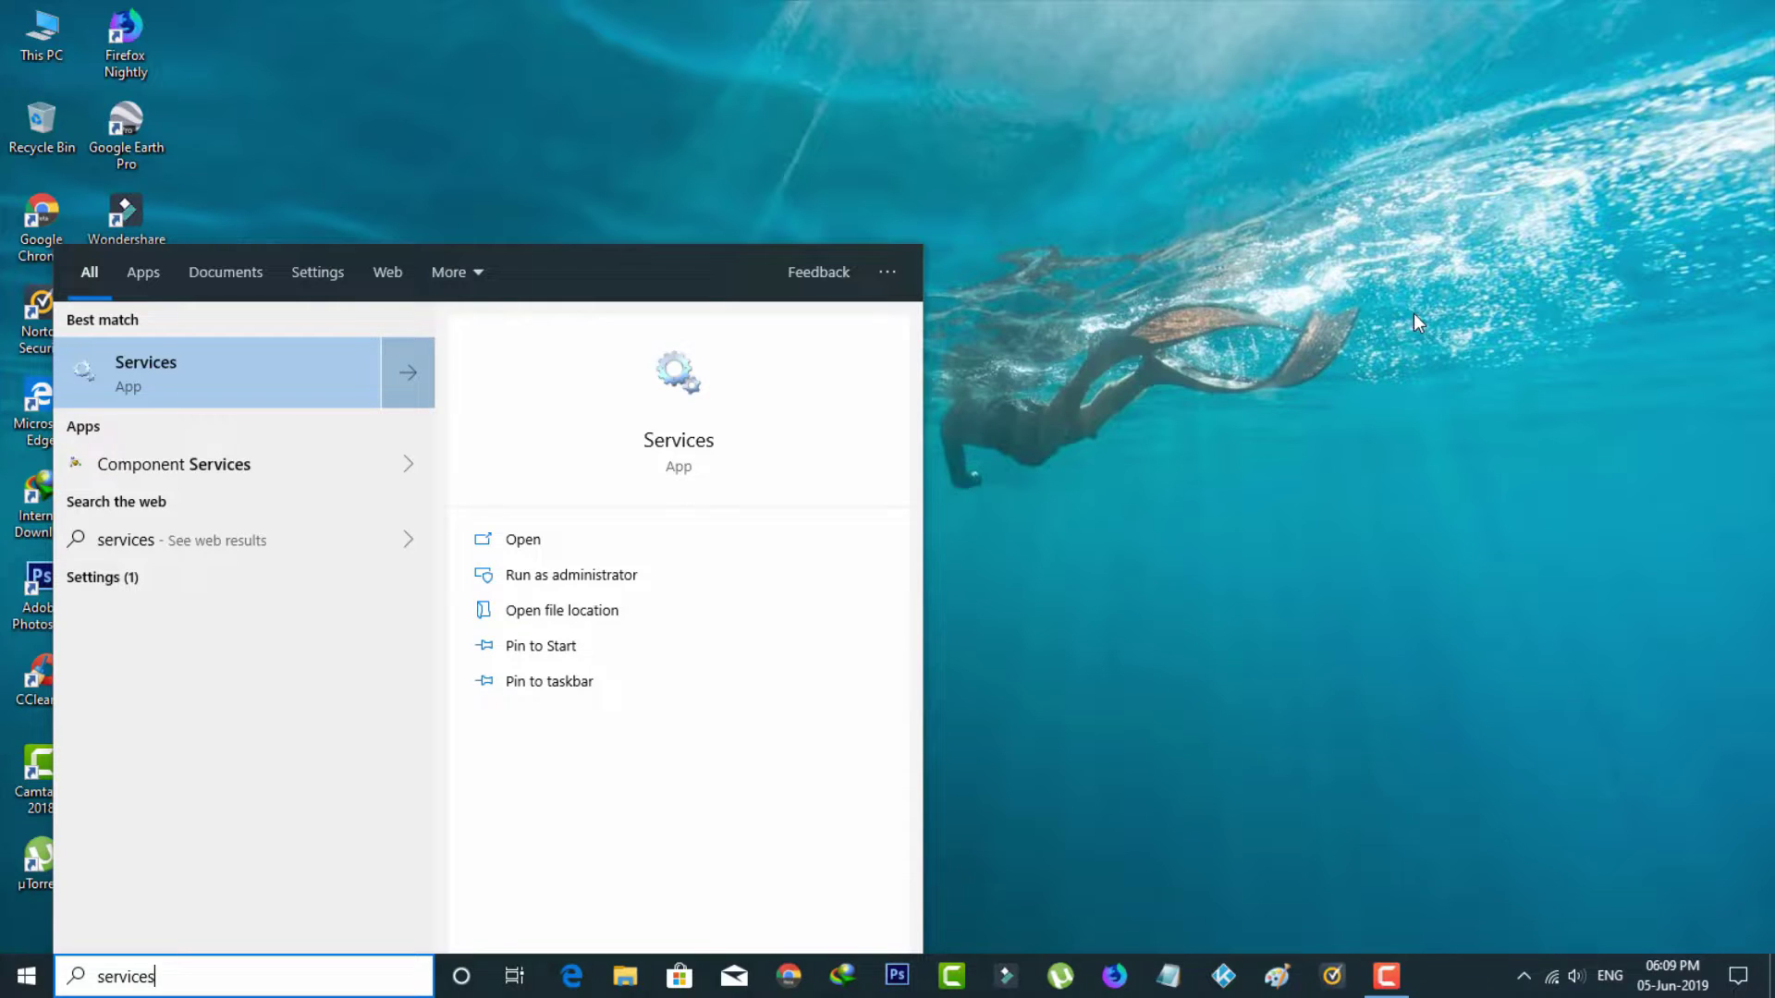
left_click(288, 393)
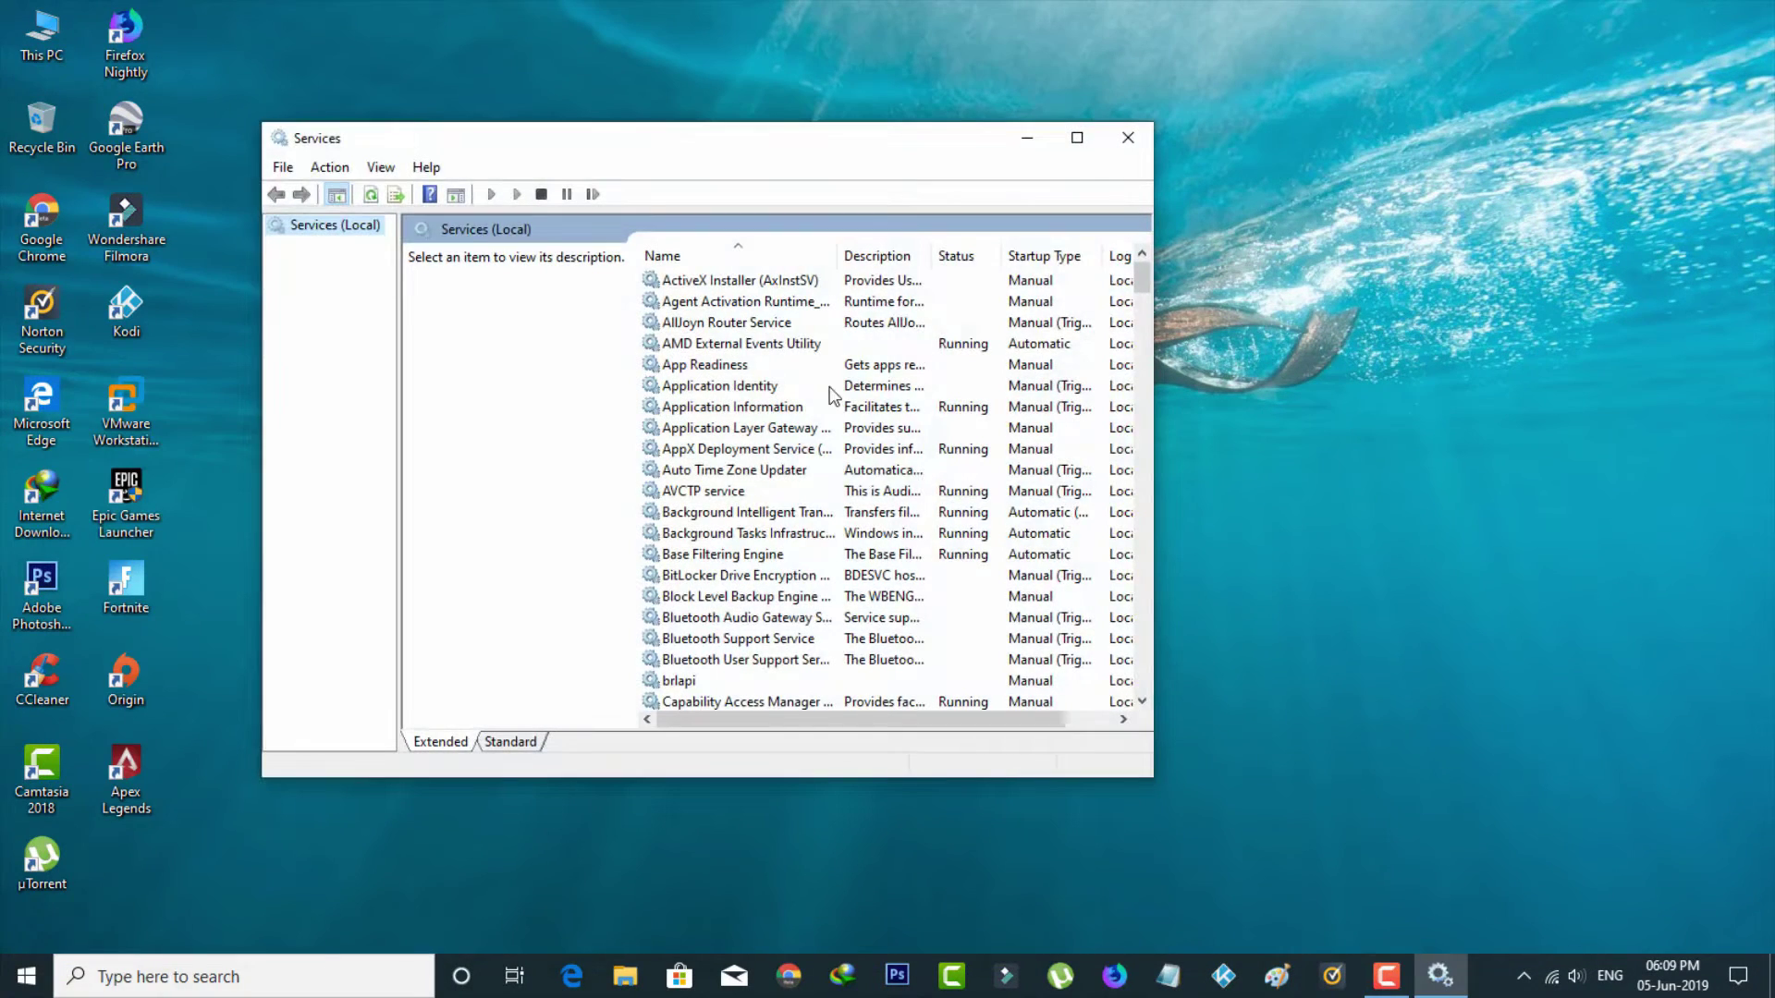
scroll(837, 396, "down", 1)
scroll(836, 394, "down", 1)
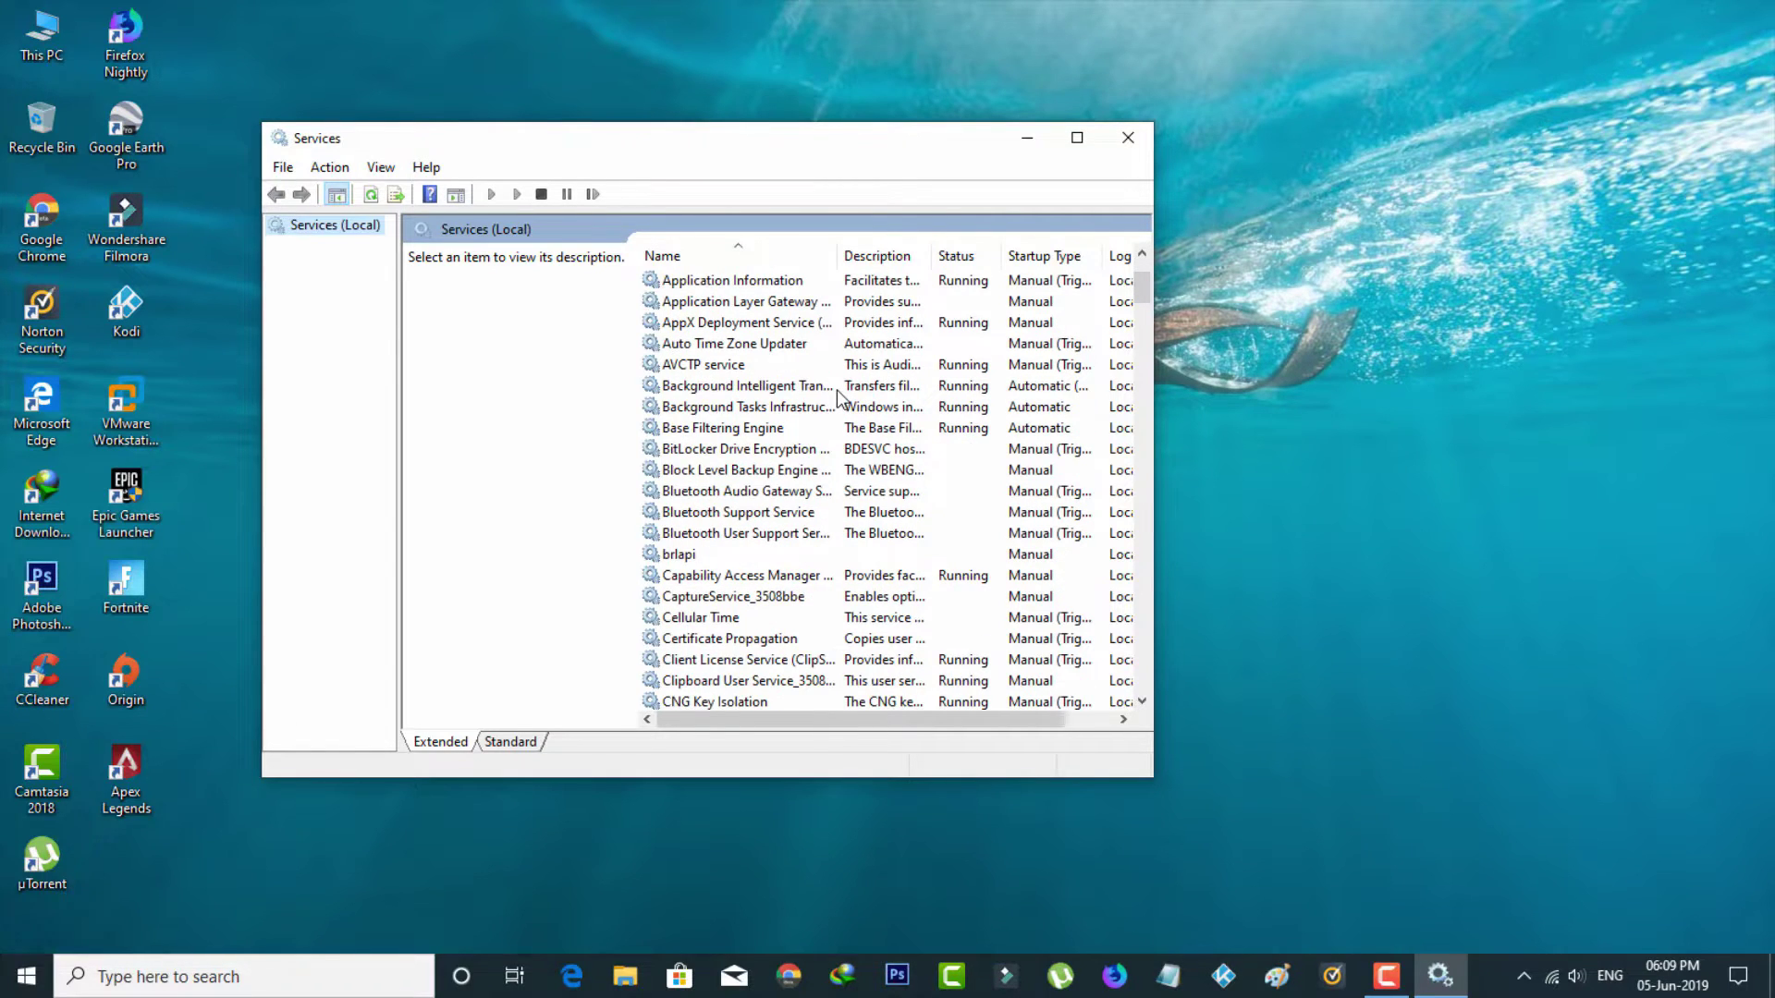
scroll(790, 392, "down", 2)
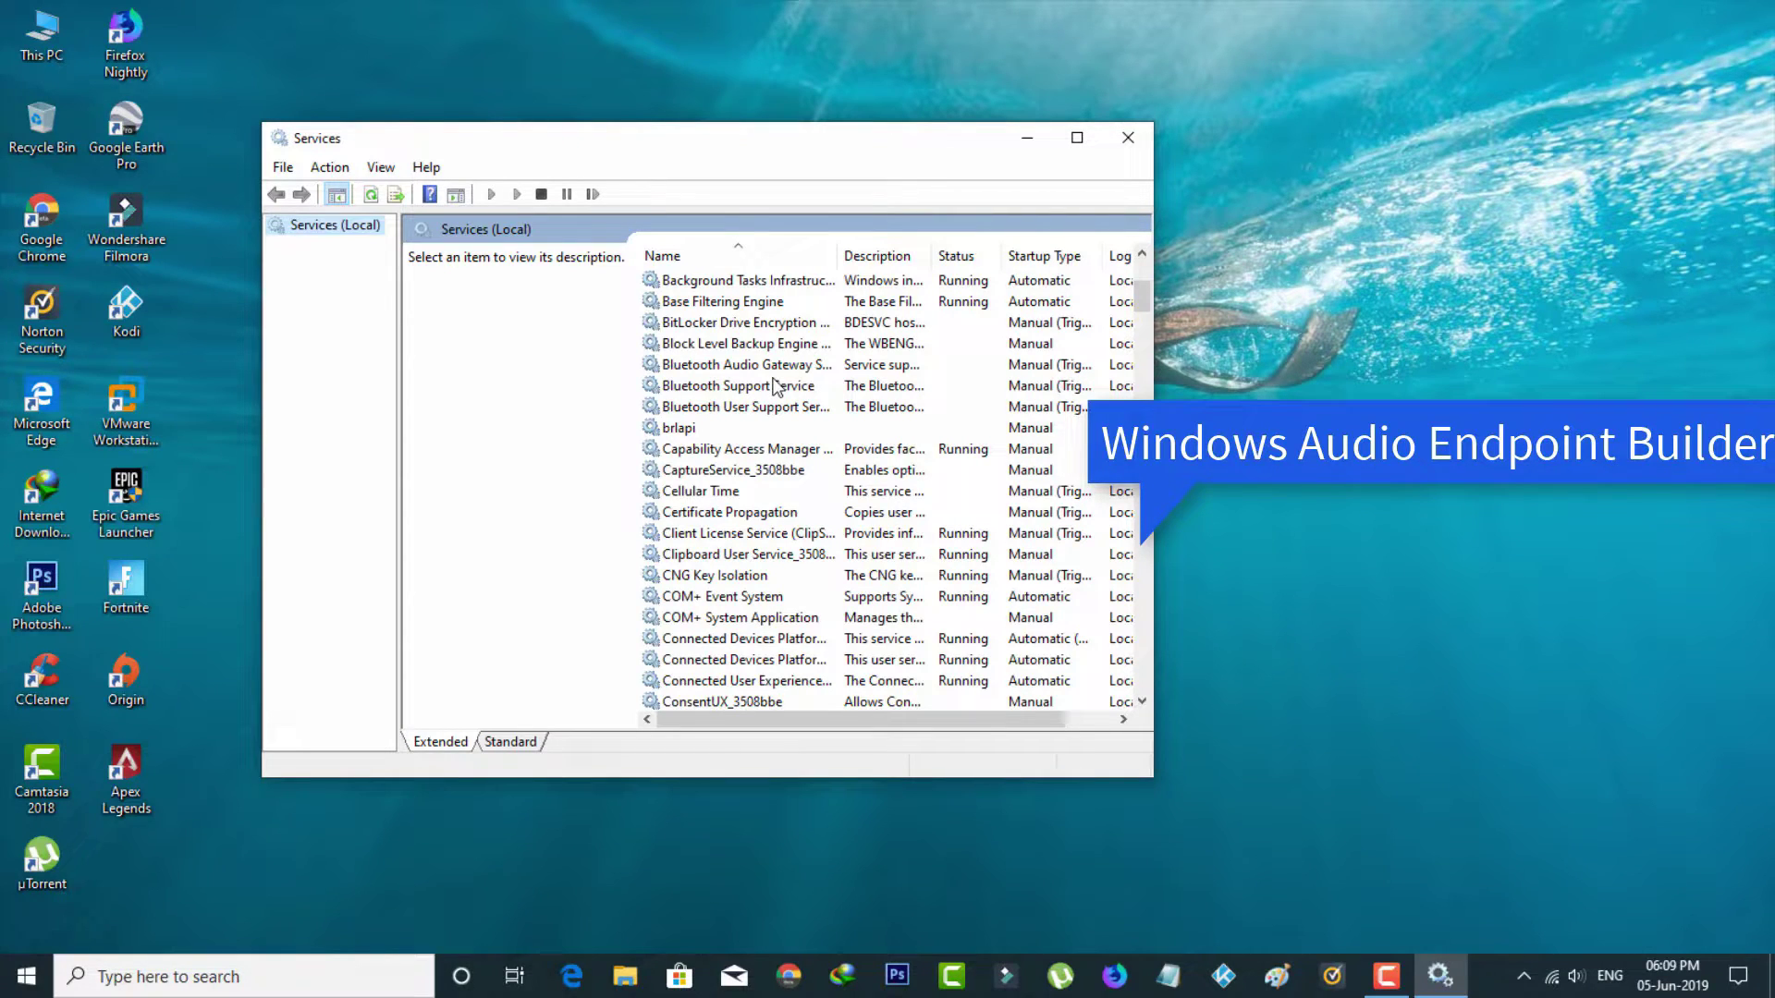
scroll(778, 389, "down", 3)
scroll(777, 388, "down", 1)
scroll(777, 389, "down", 6)
scroll(777, 388, "down", 7)
scroll(778, 389, "down", 20)
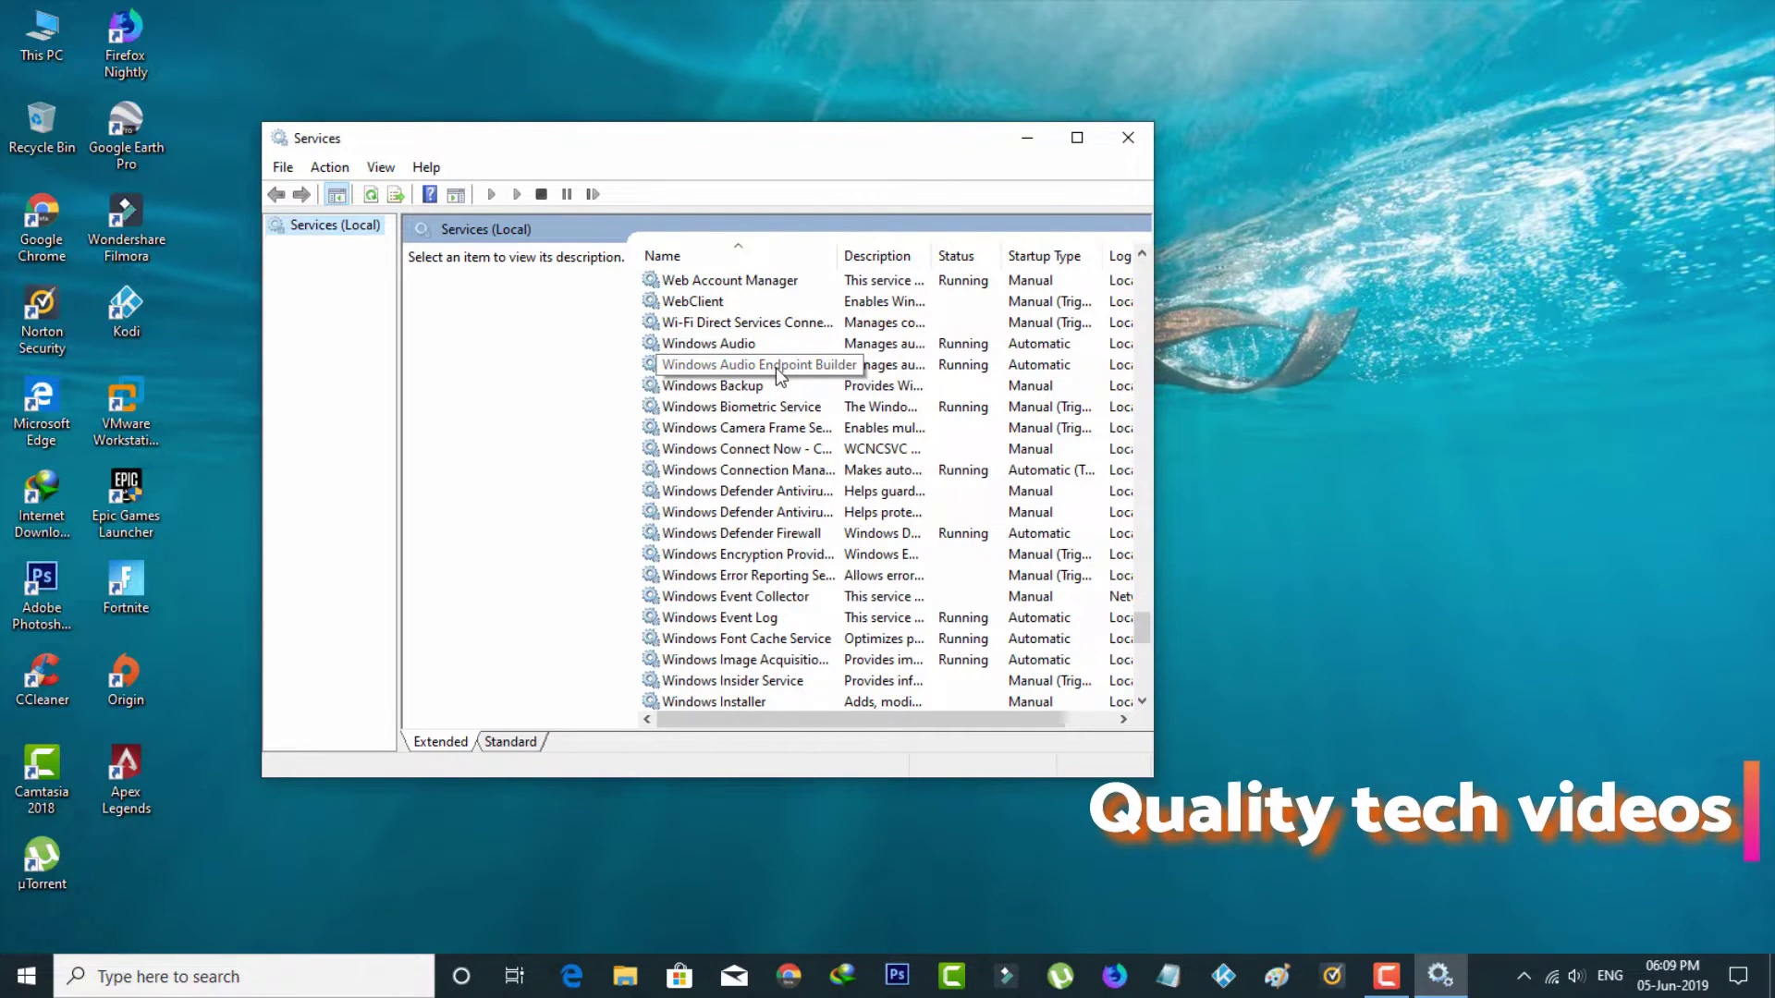
Step: Stop Windows Audio Endpoint Builder, confirming the dependent Windows Audio service stops too
right_click(777, 372)
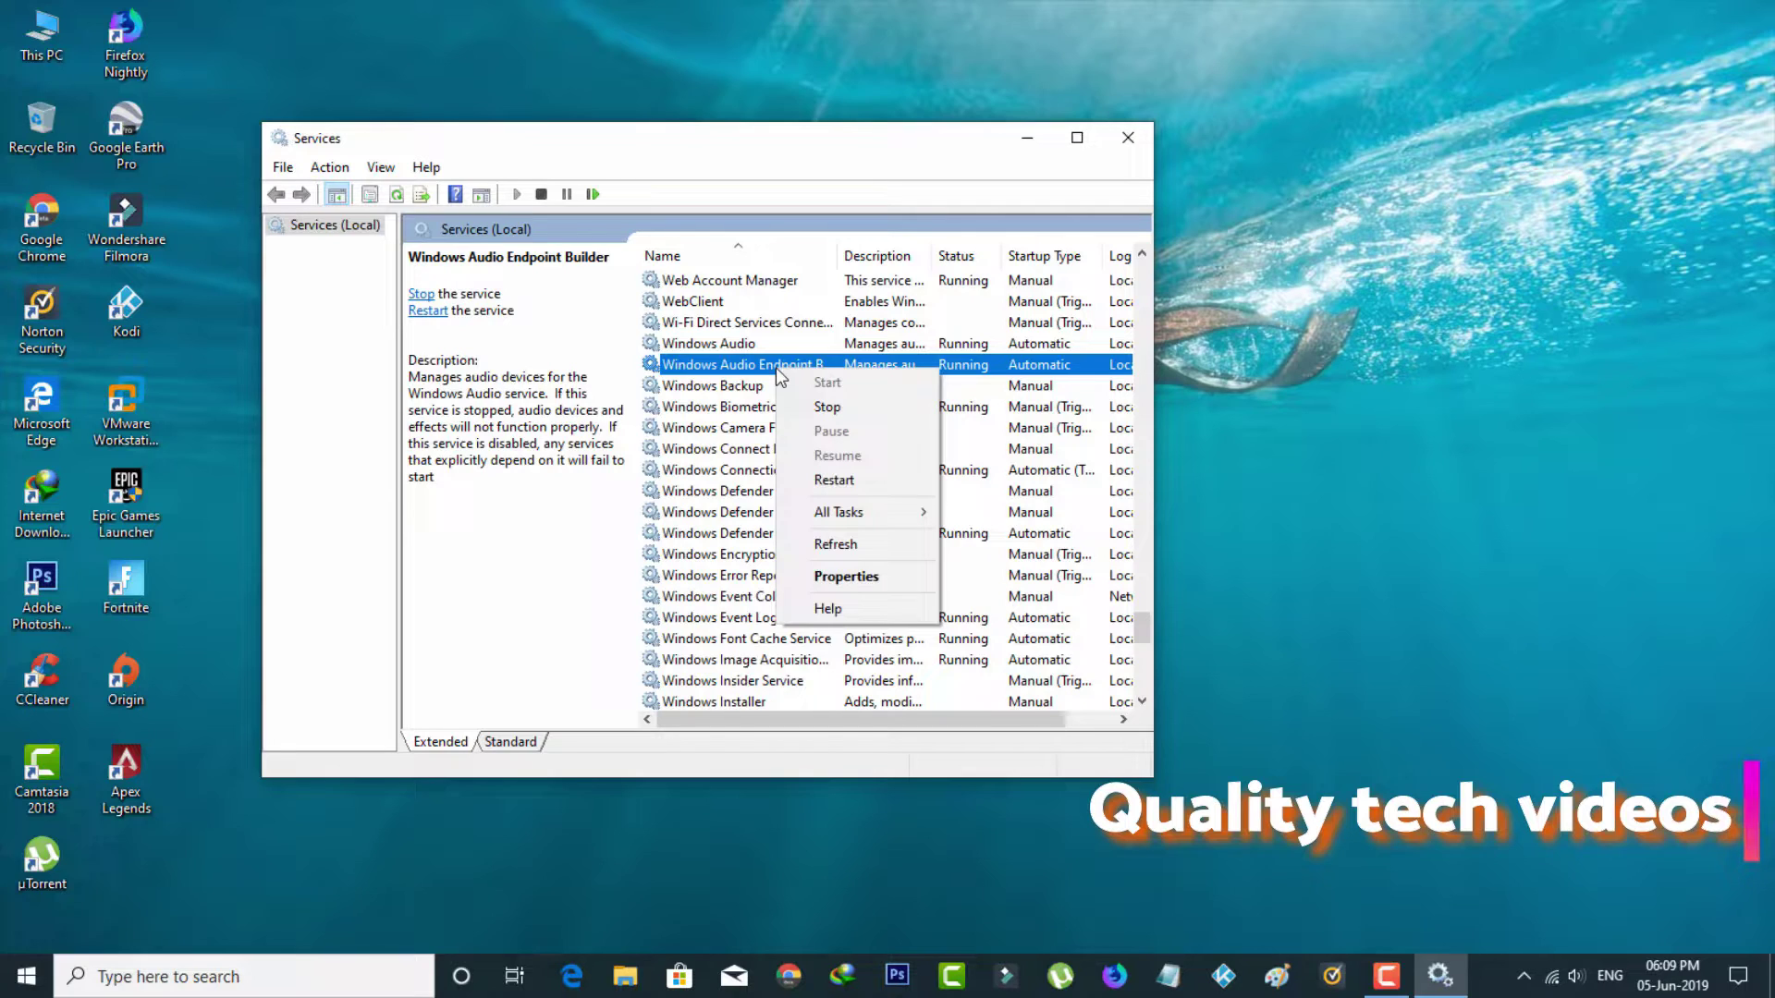
left_click(810, 406)
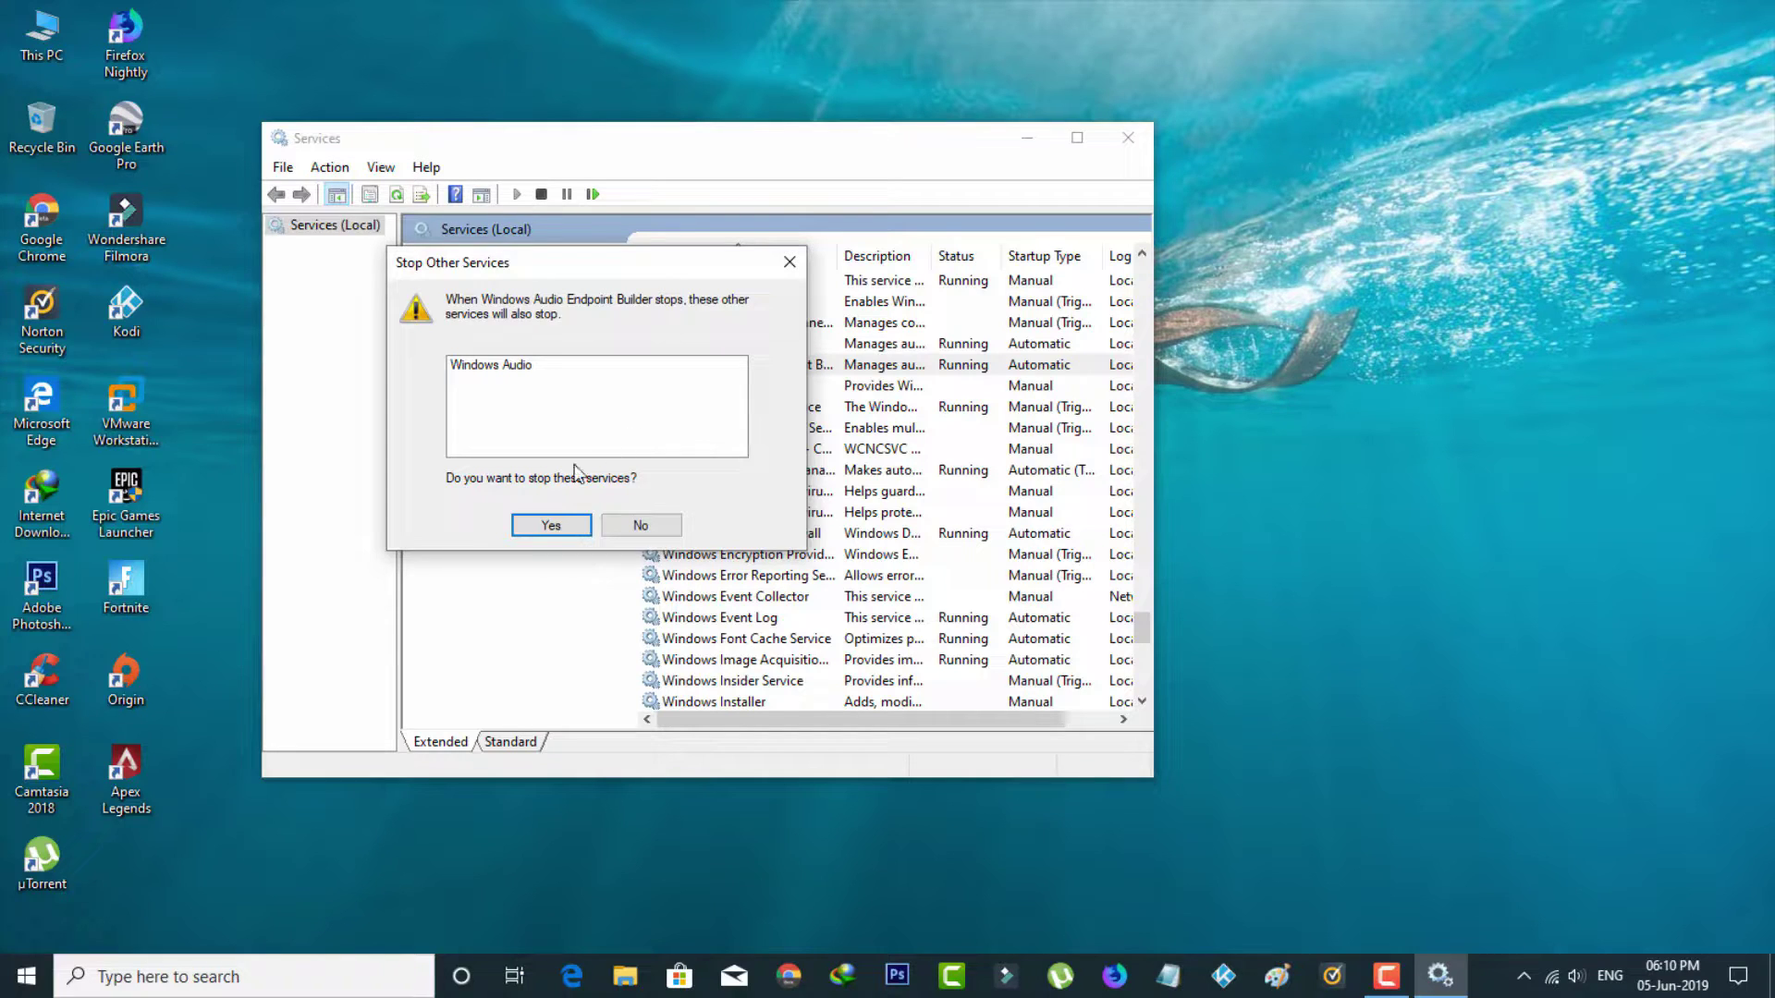
left_click(545, 527)
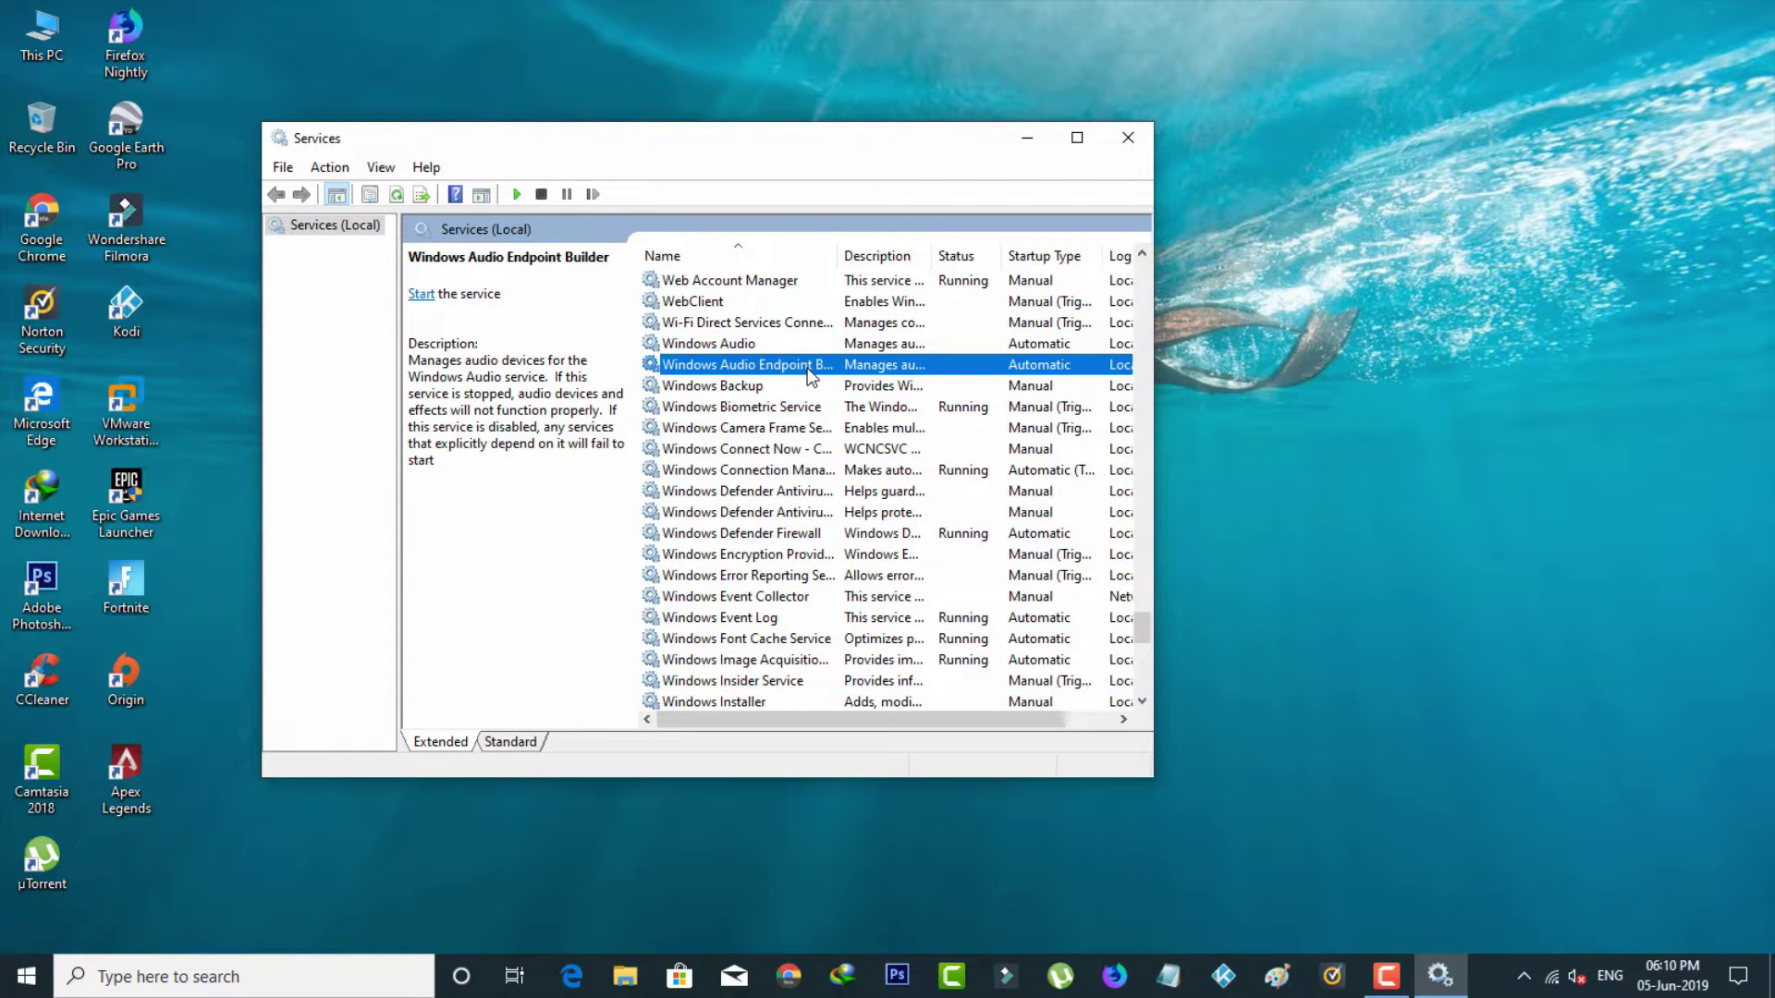
Step: Start Windows Audio Endpoint Builder again and close the Services console
right_click(812, 376)
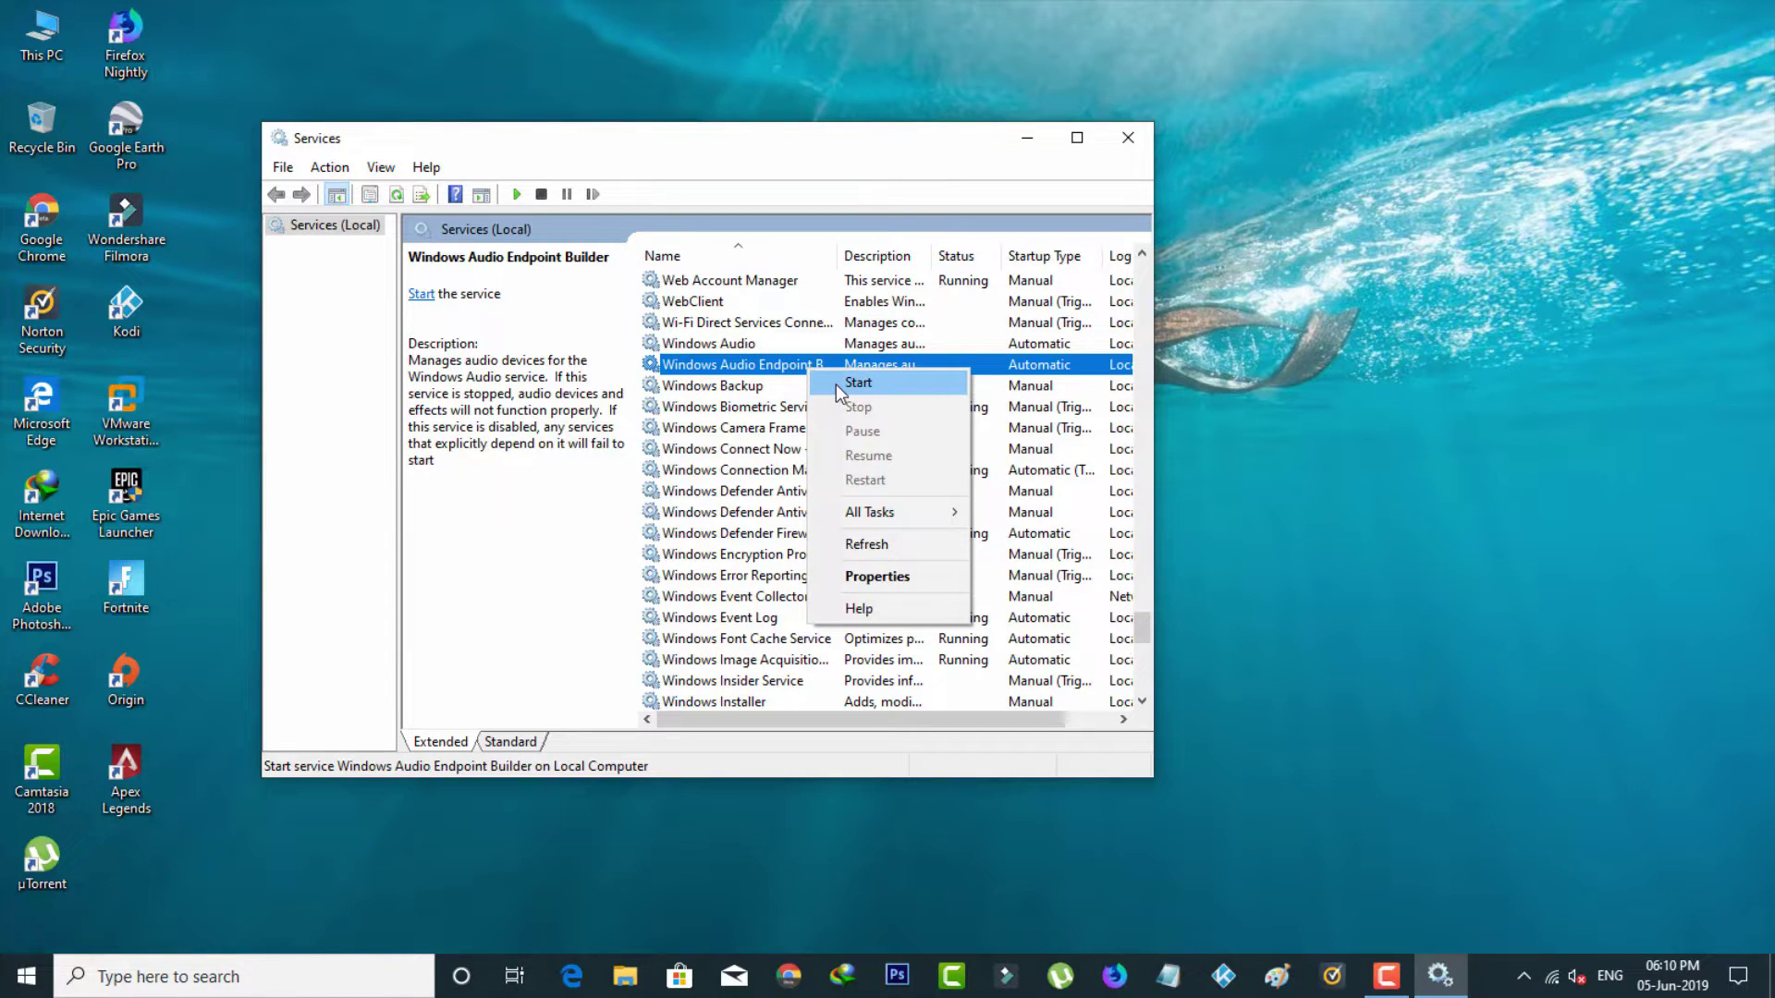
left_click(836, 385)
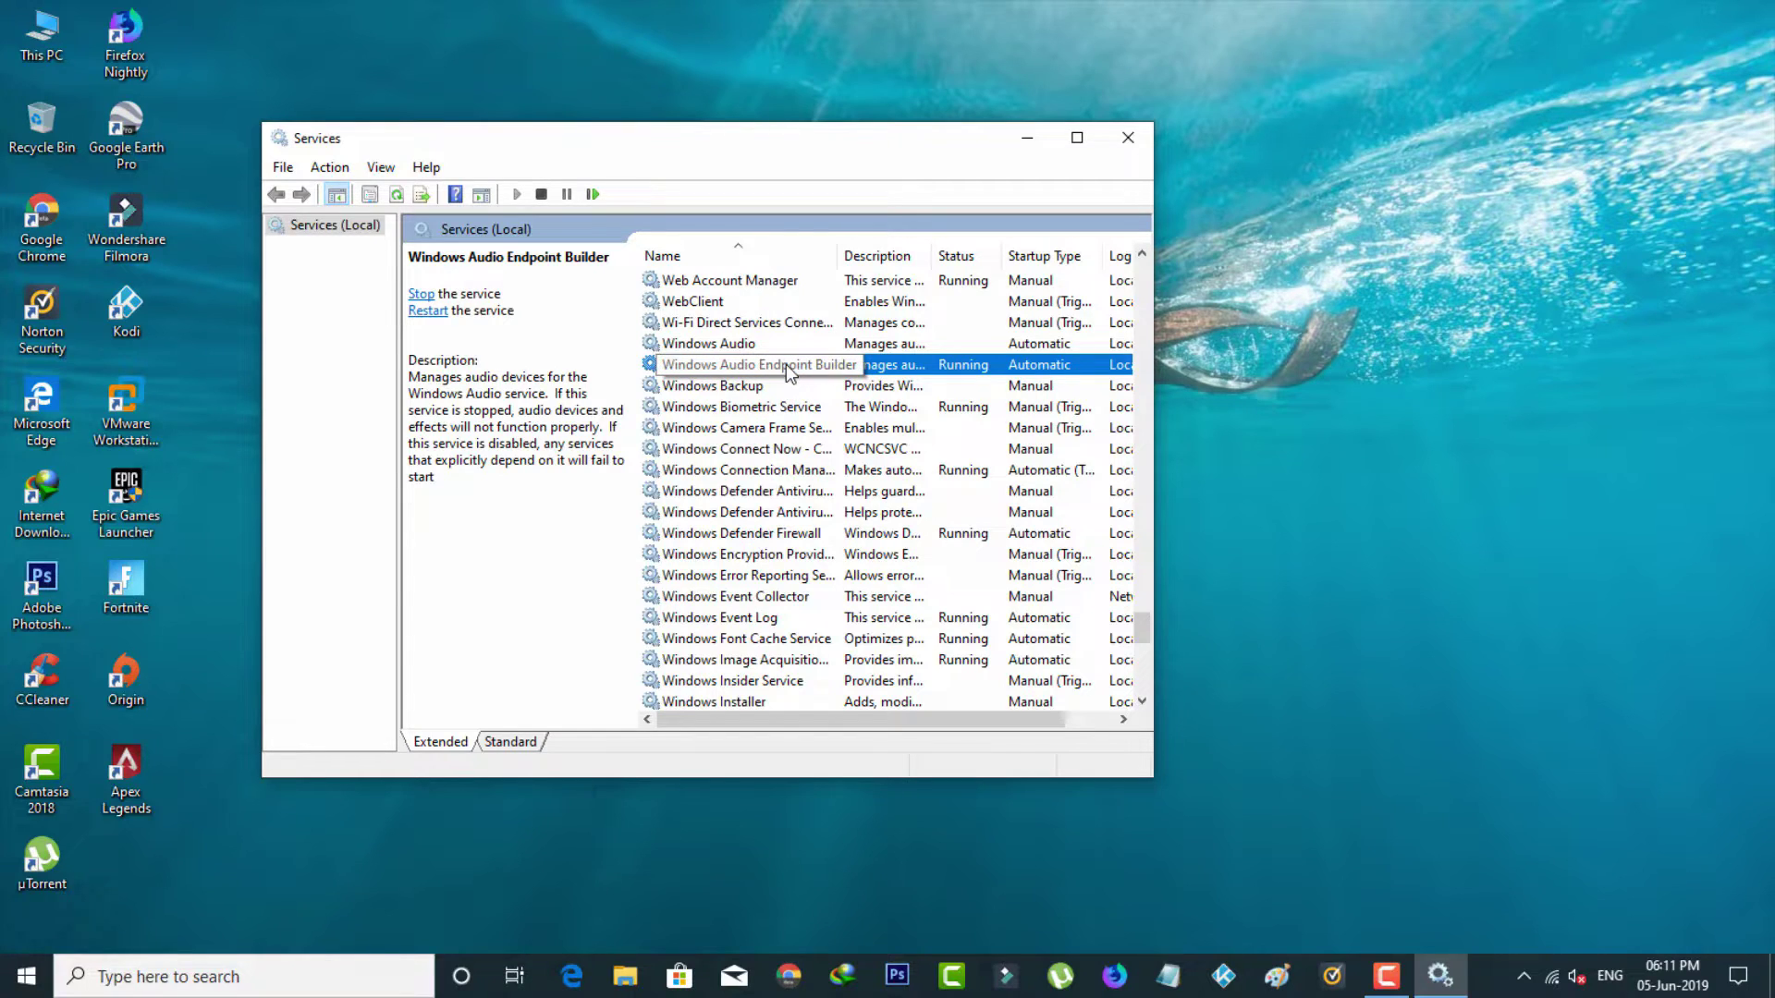
left_click(1127, 141)
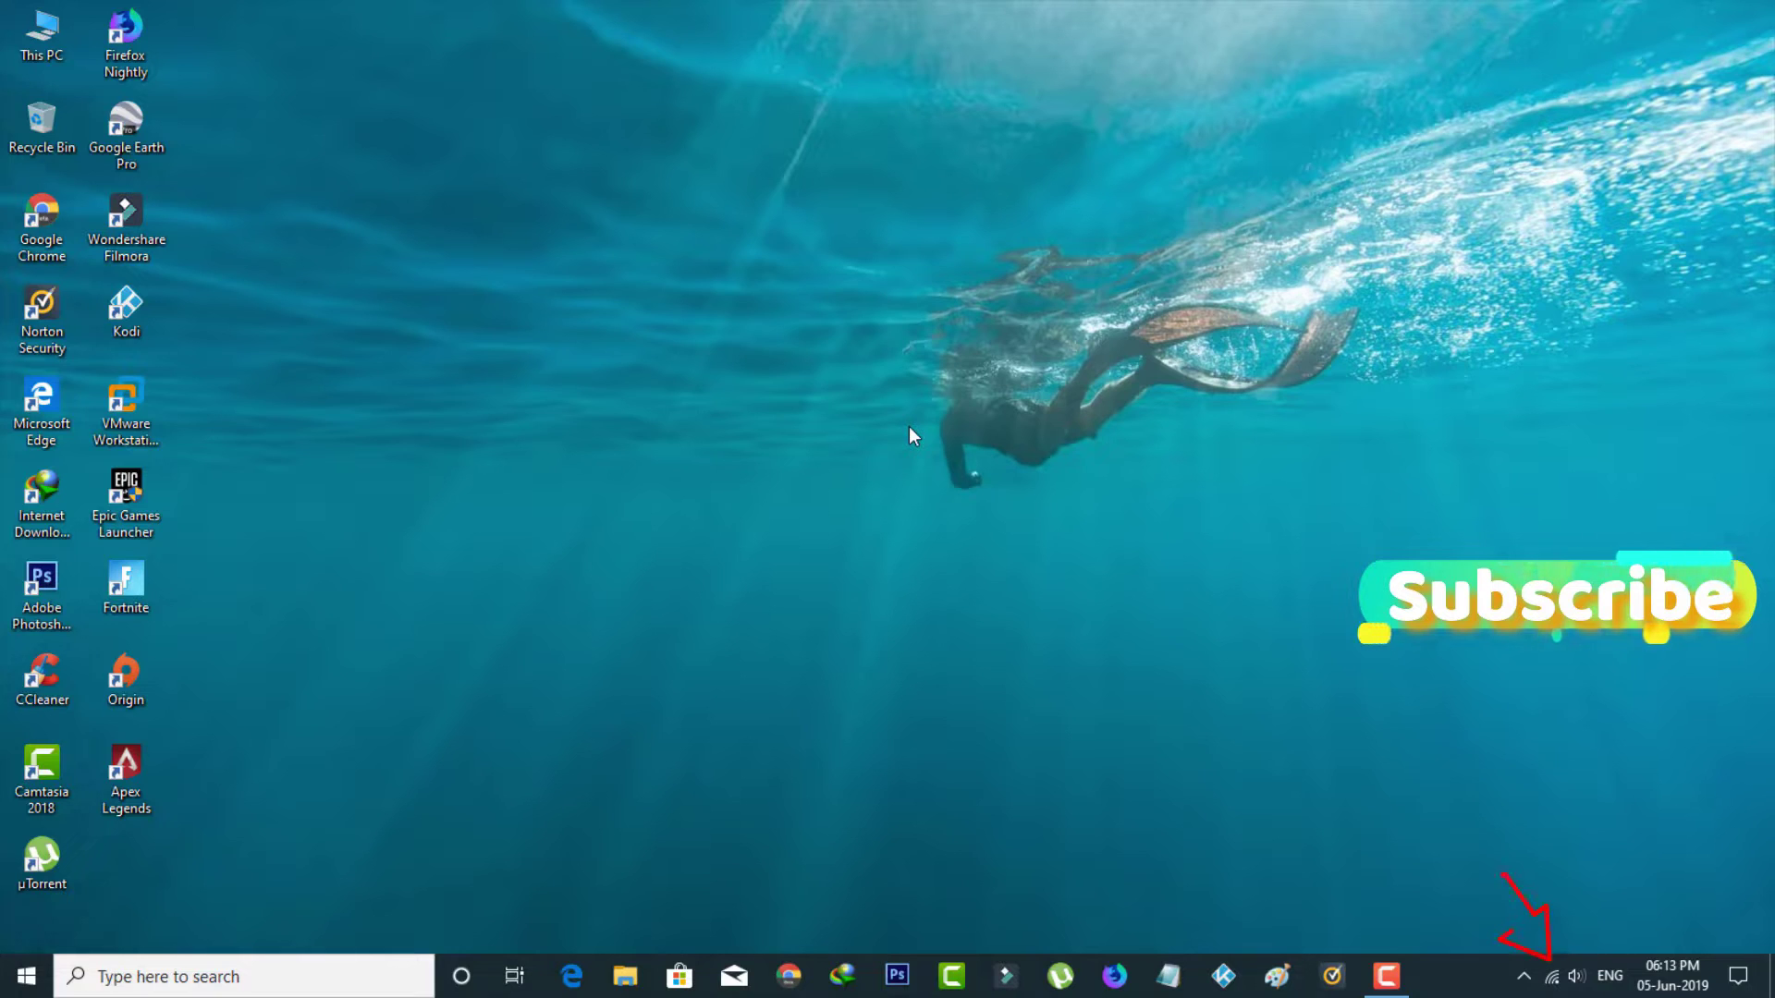
Step: Open Network & Internet settings from the network tray icon
right_click(1554, 981)
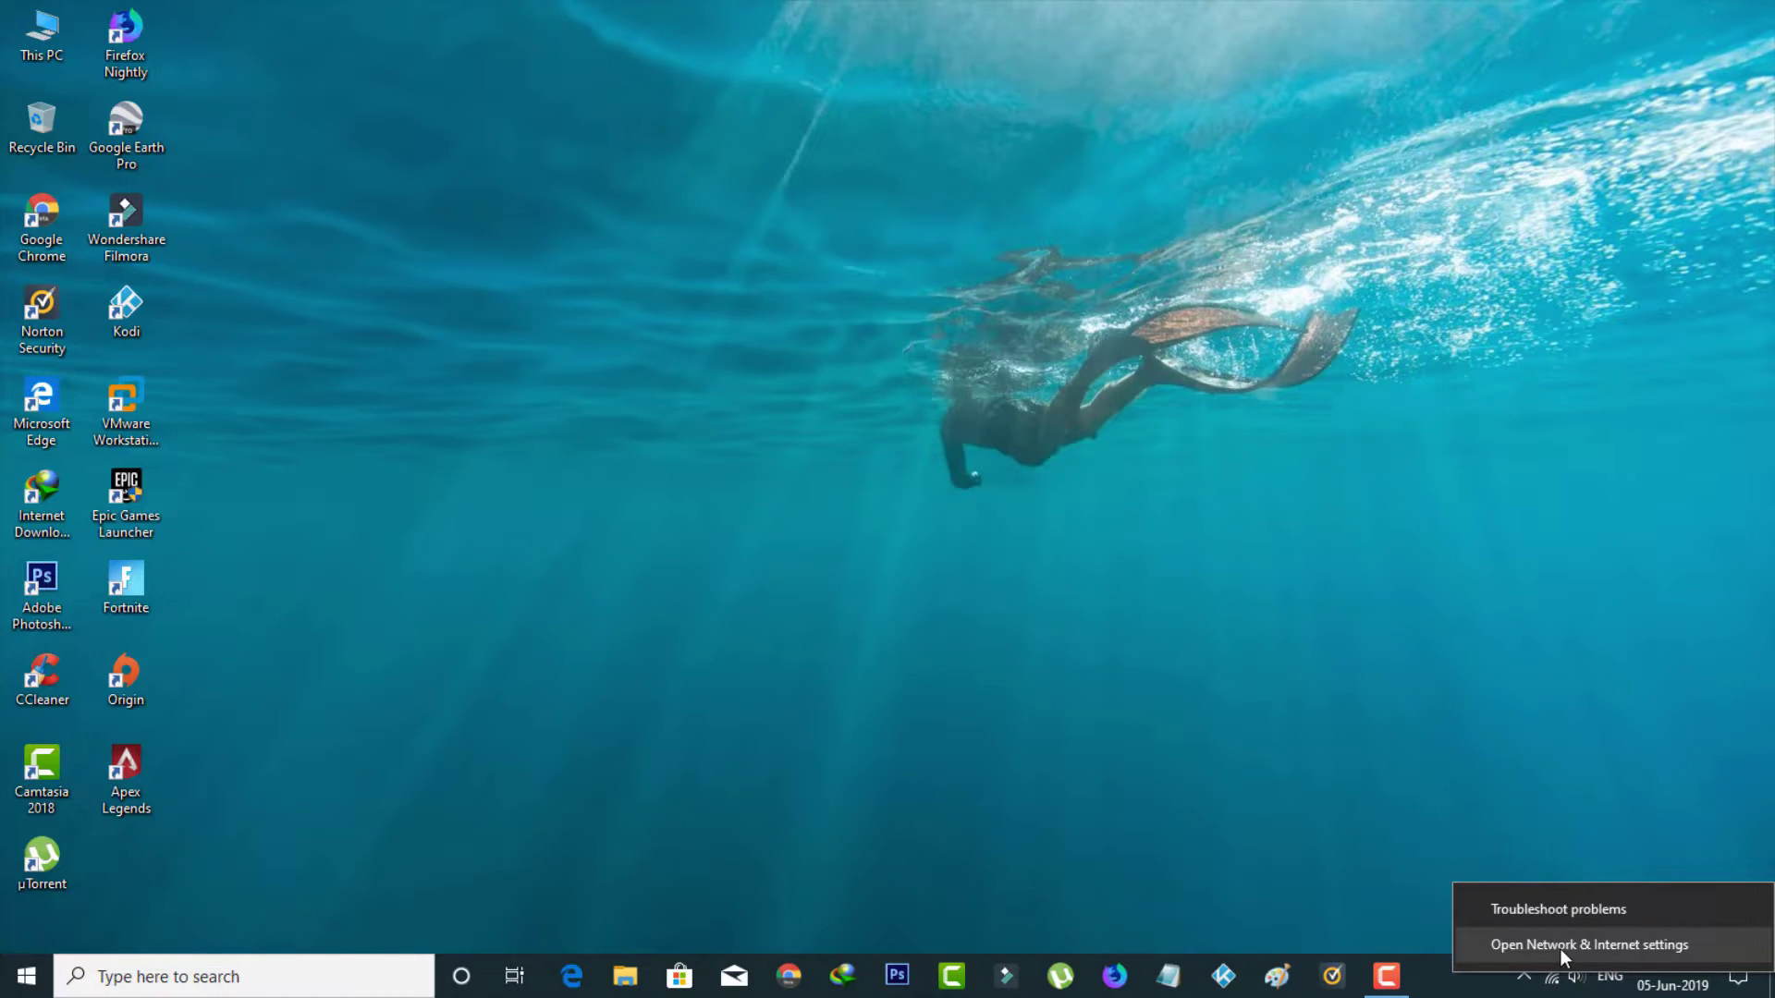
left_click(1560, 949)
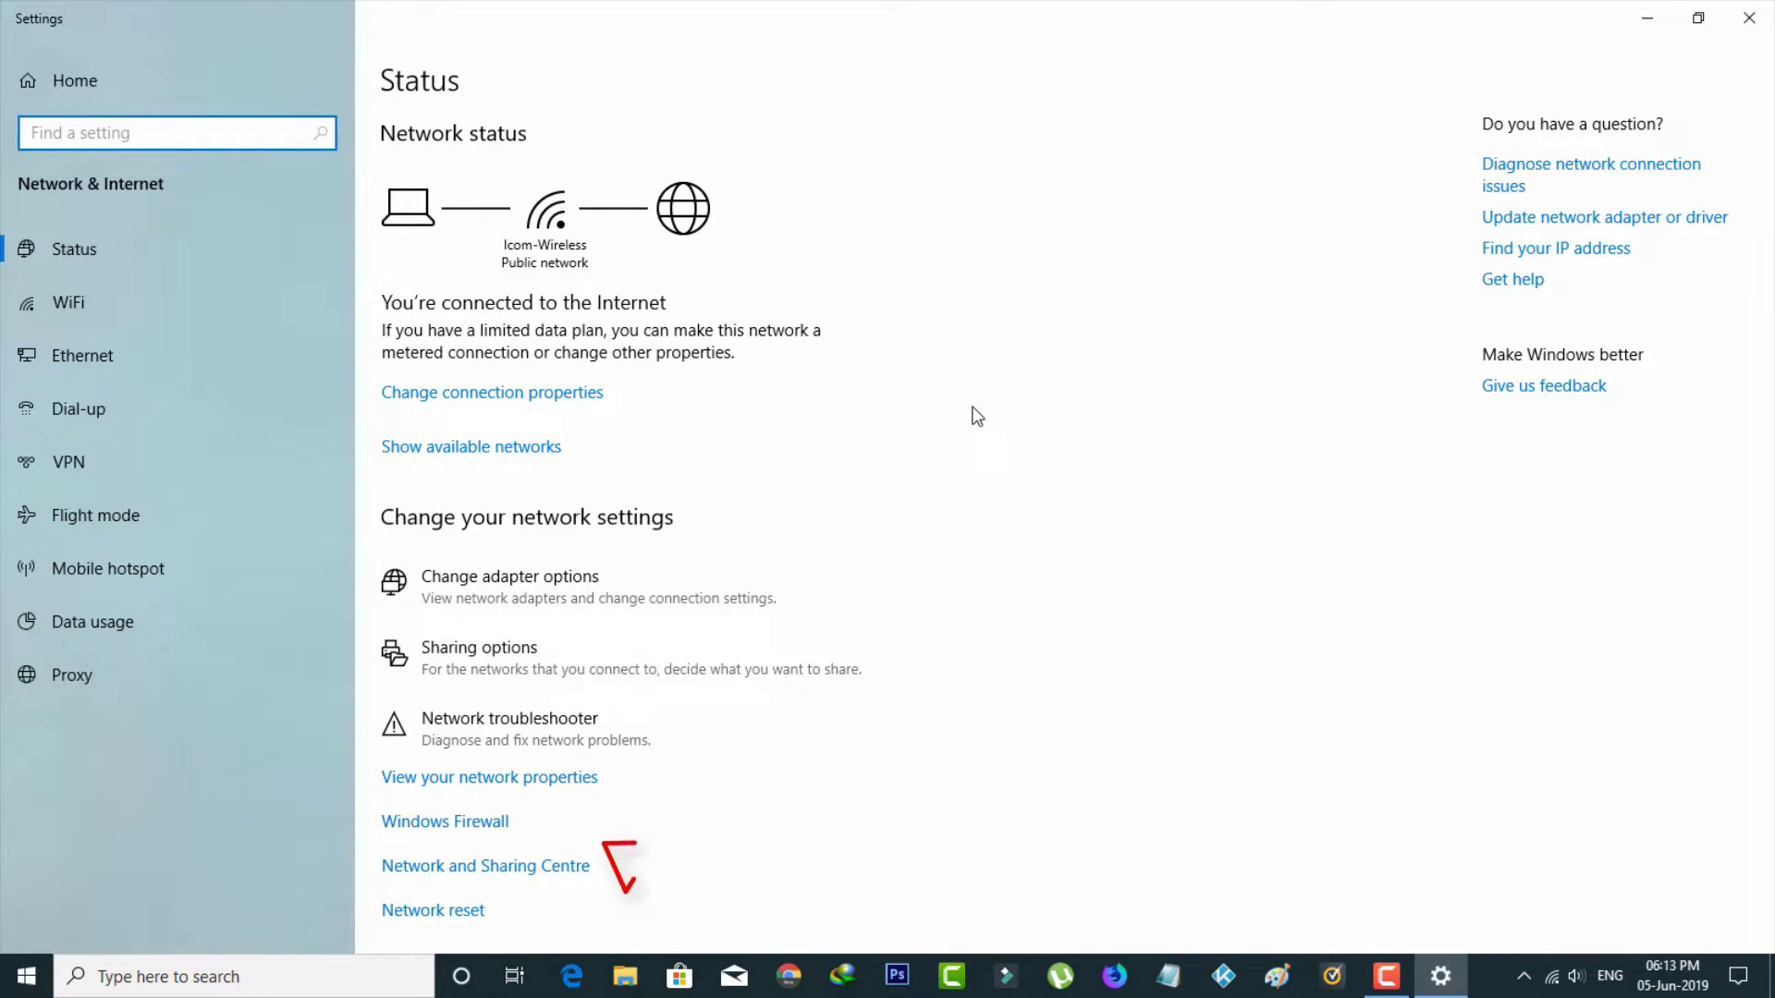
scroll(987, 471, "down", 1)
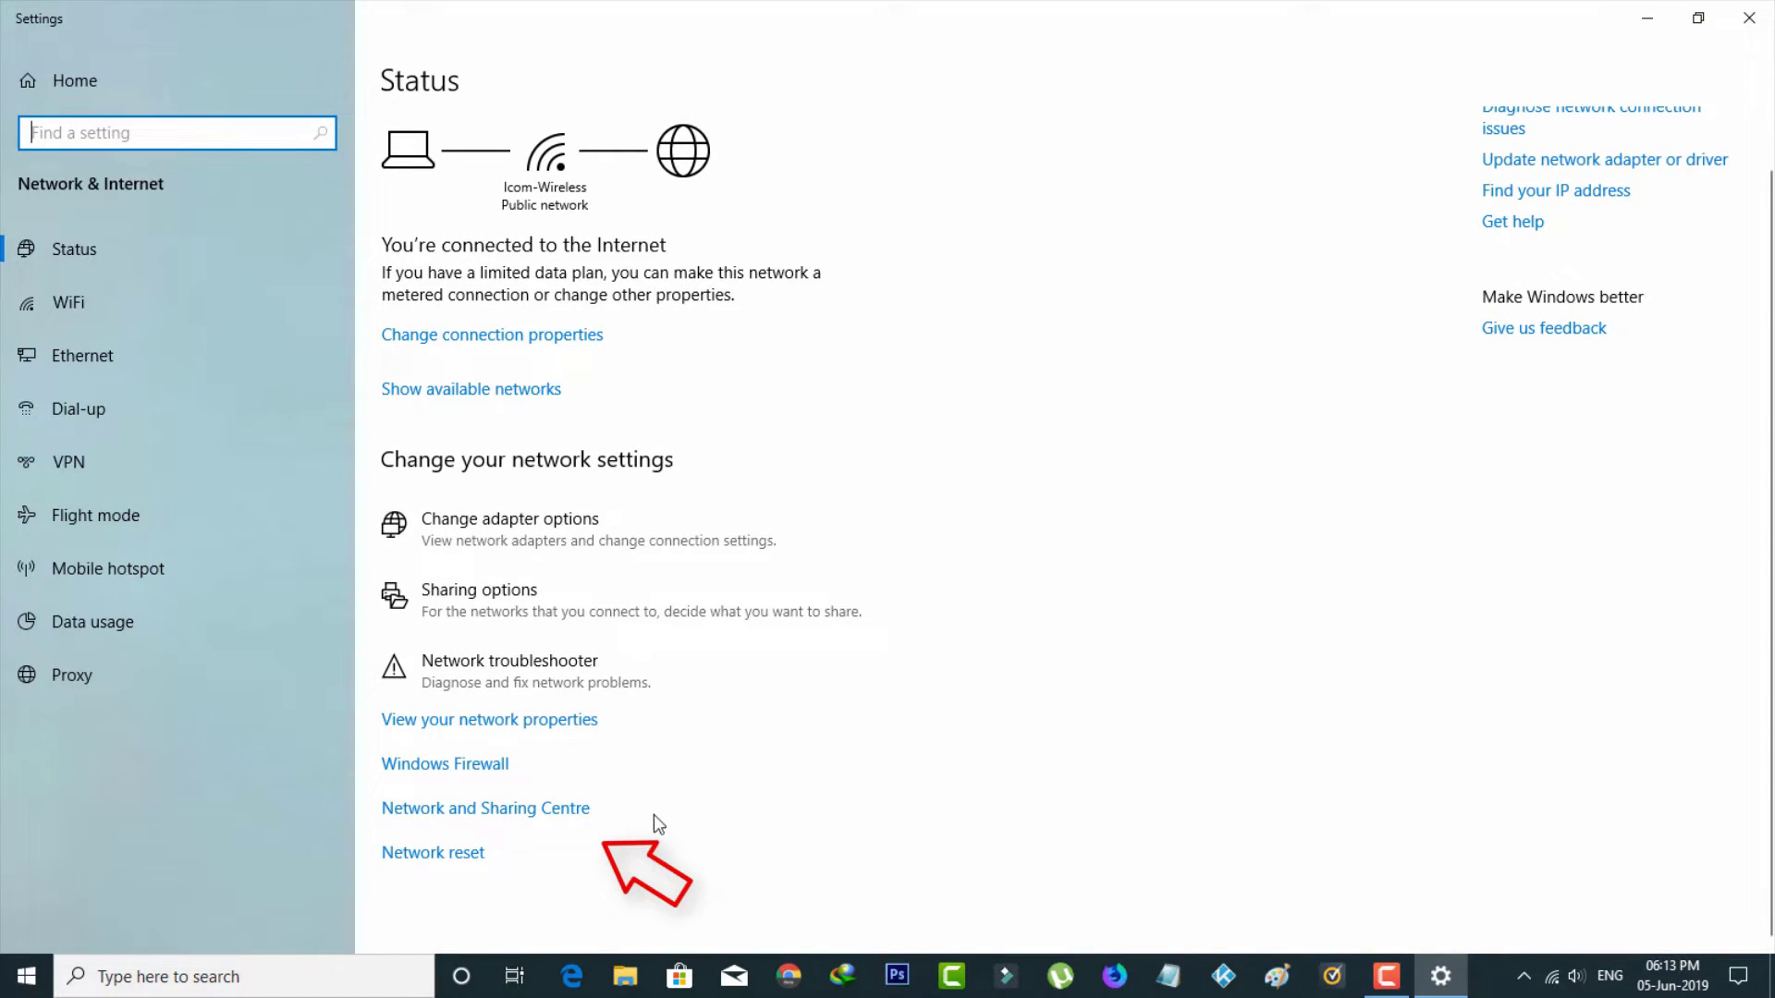
Step: Open Network Connections via Network and Sharing Centre's Change adapter settings
left_click(581, 819)
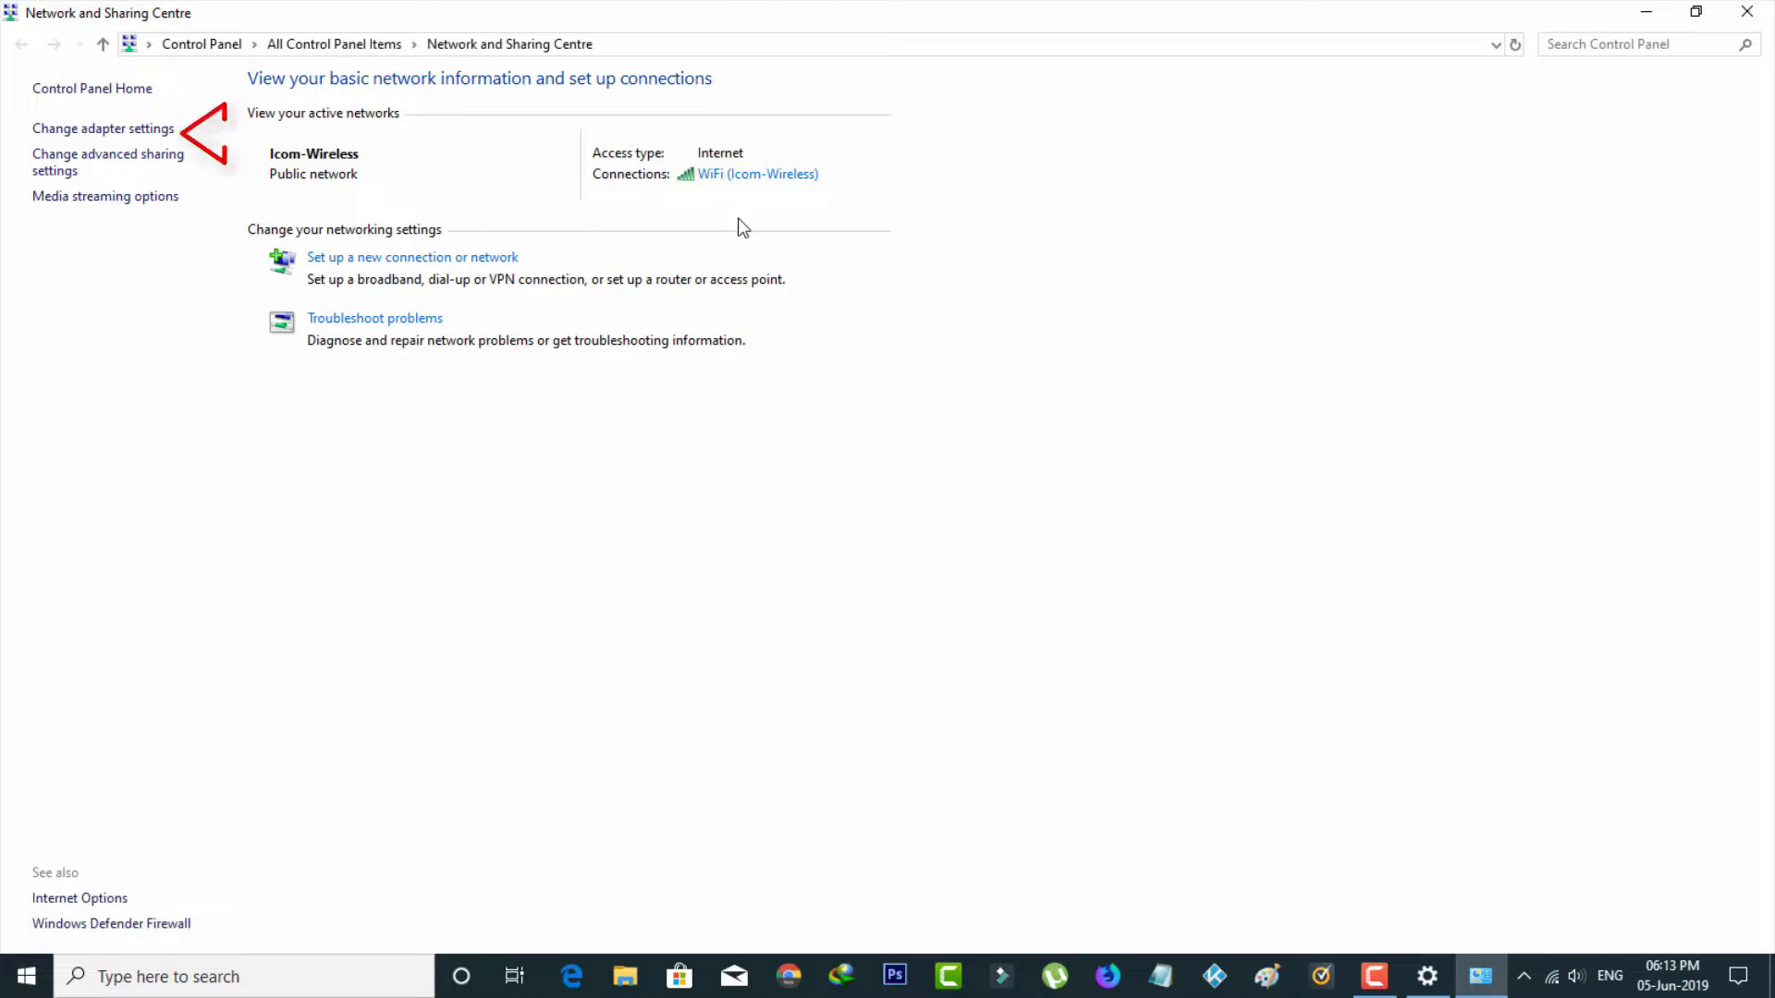
left_click(172, 134)
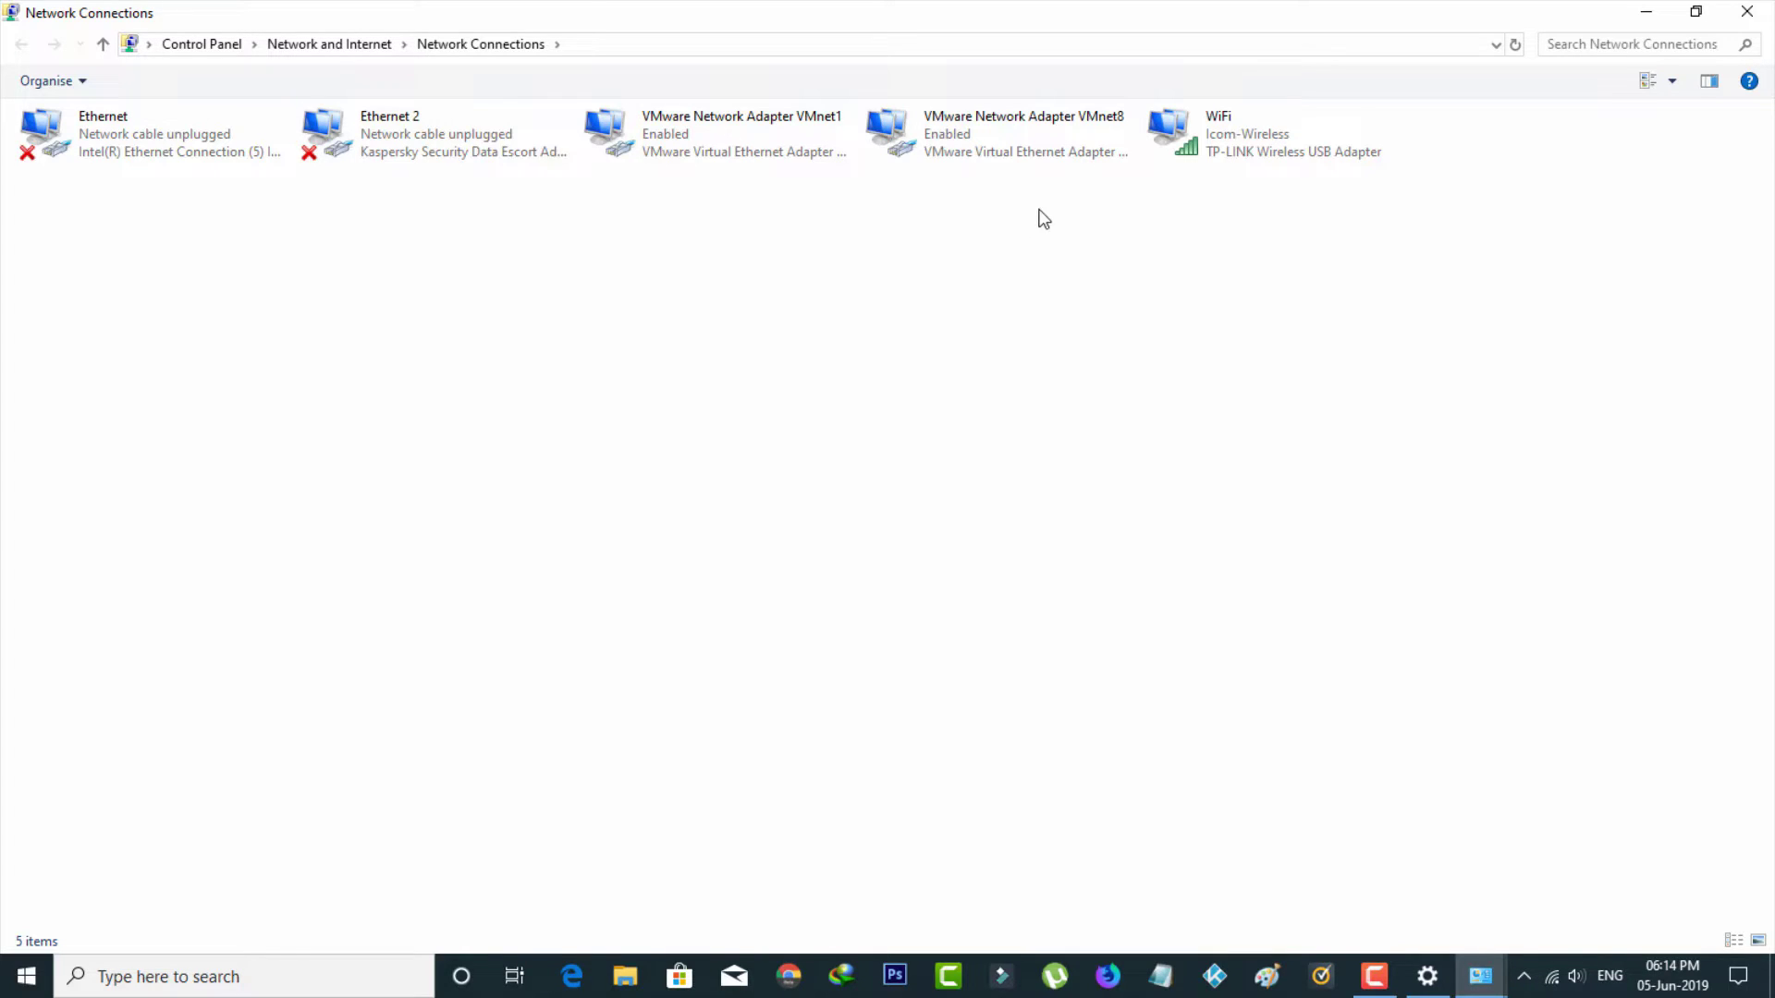
Step: Reset the WiFi adapter by disabling and re-enabling it
right_click(1252, 149)
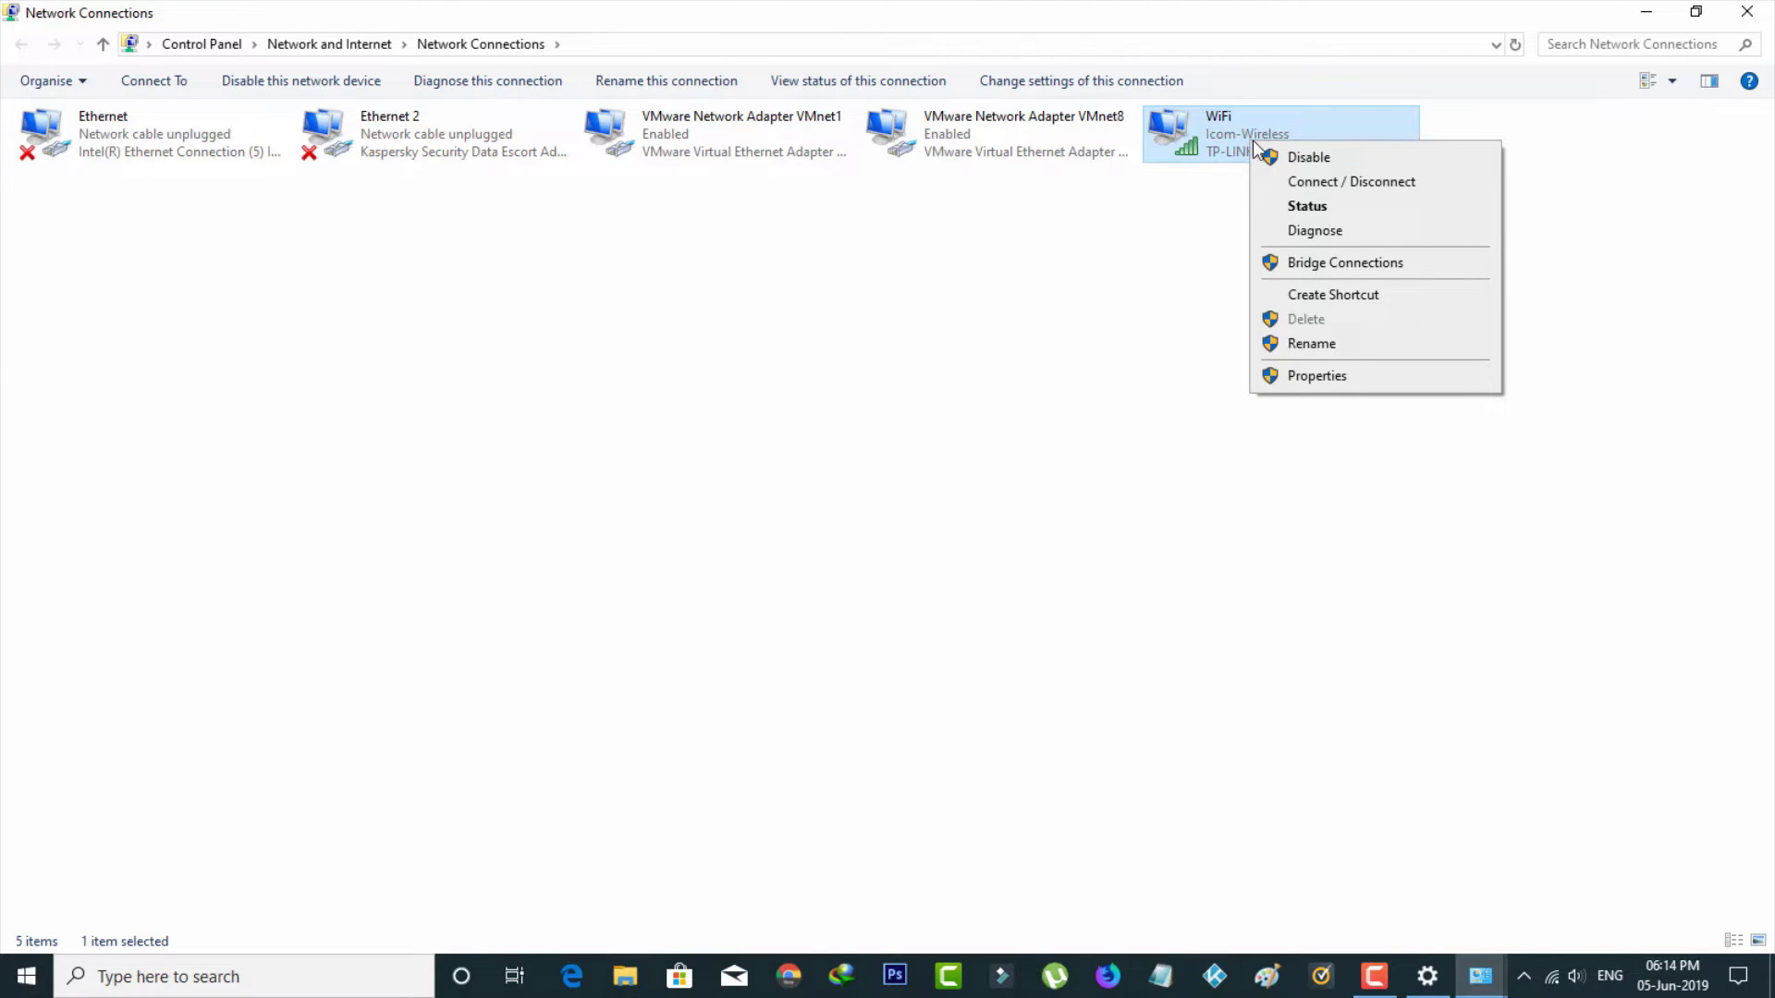
left_click(1274, 158)
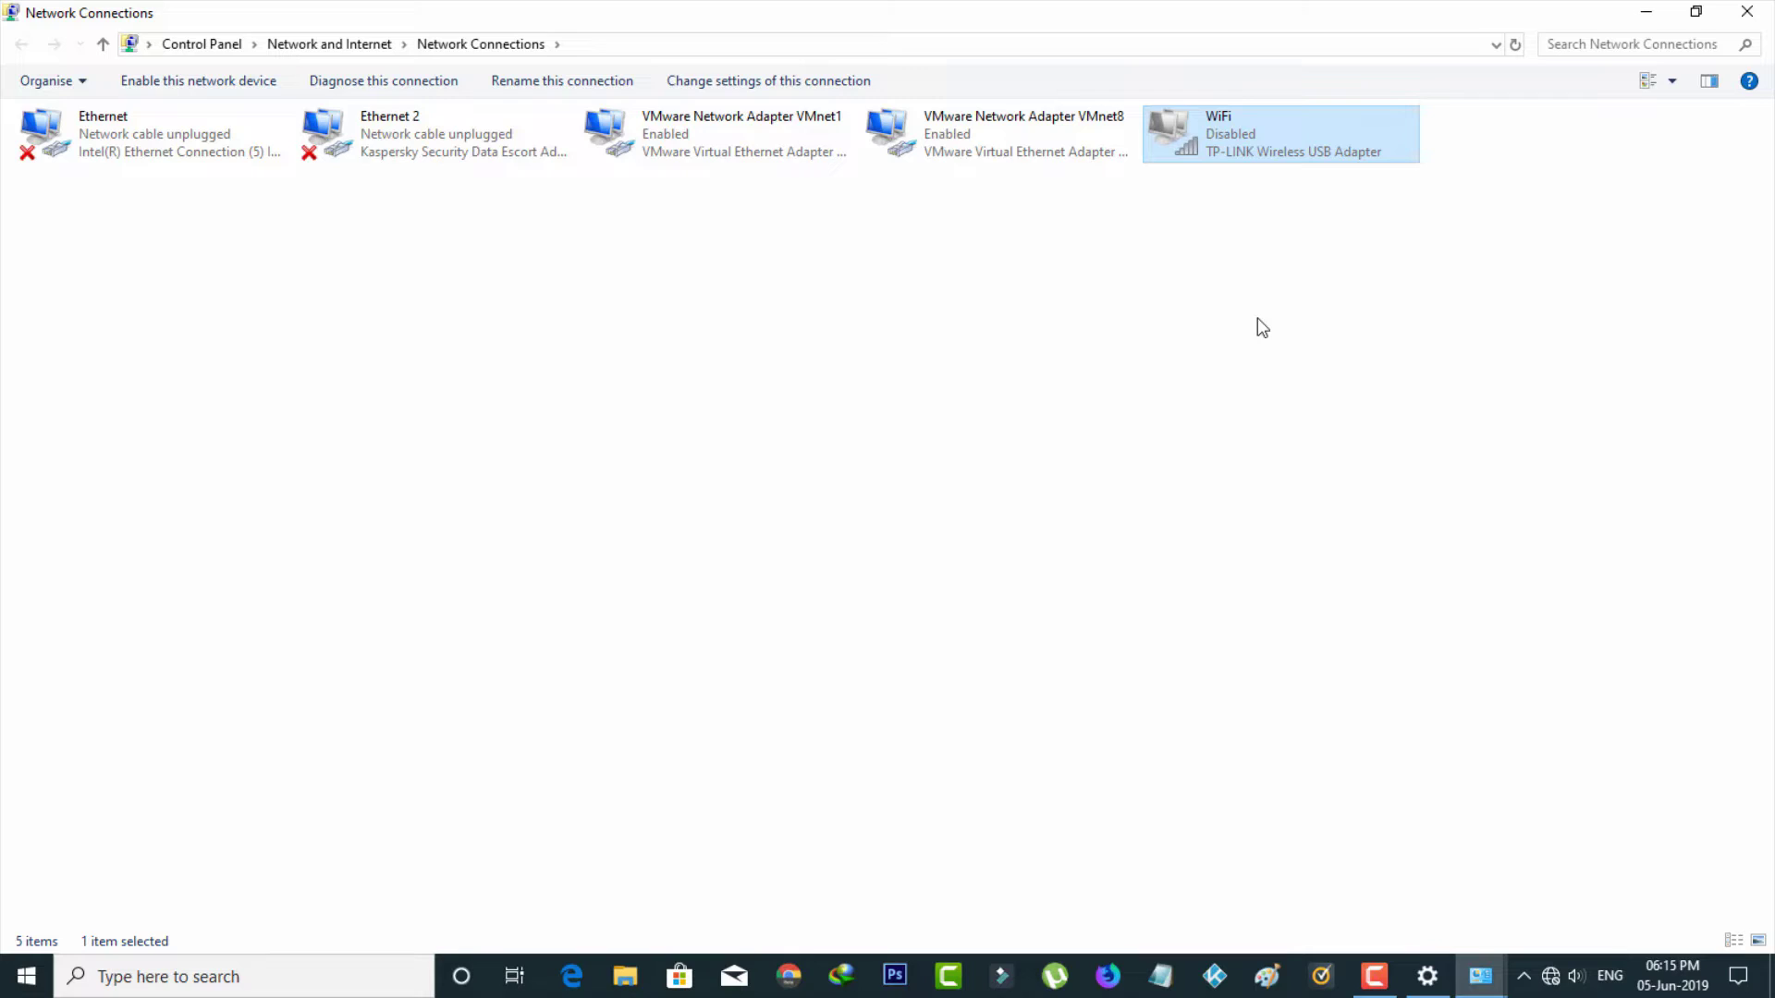
right_click(1245, 133)
left_click(1288, 148)
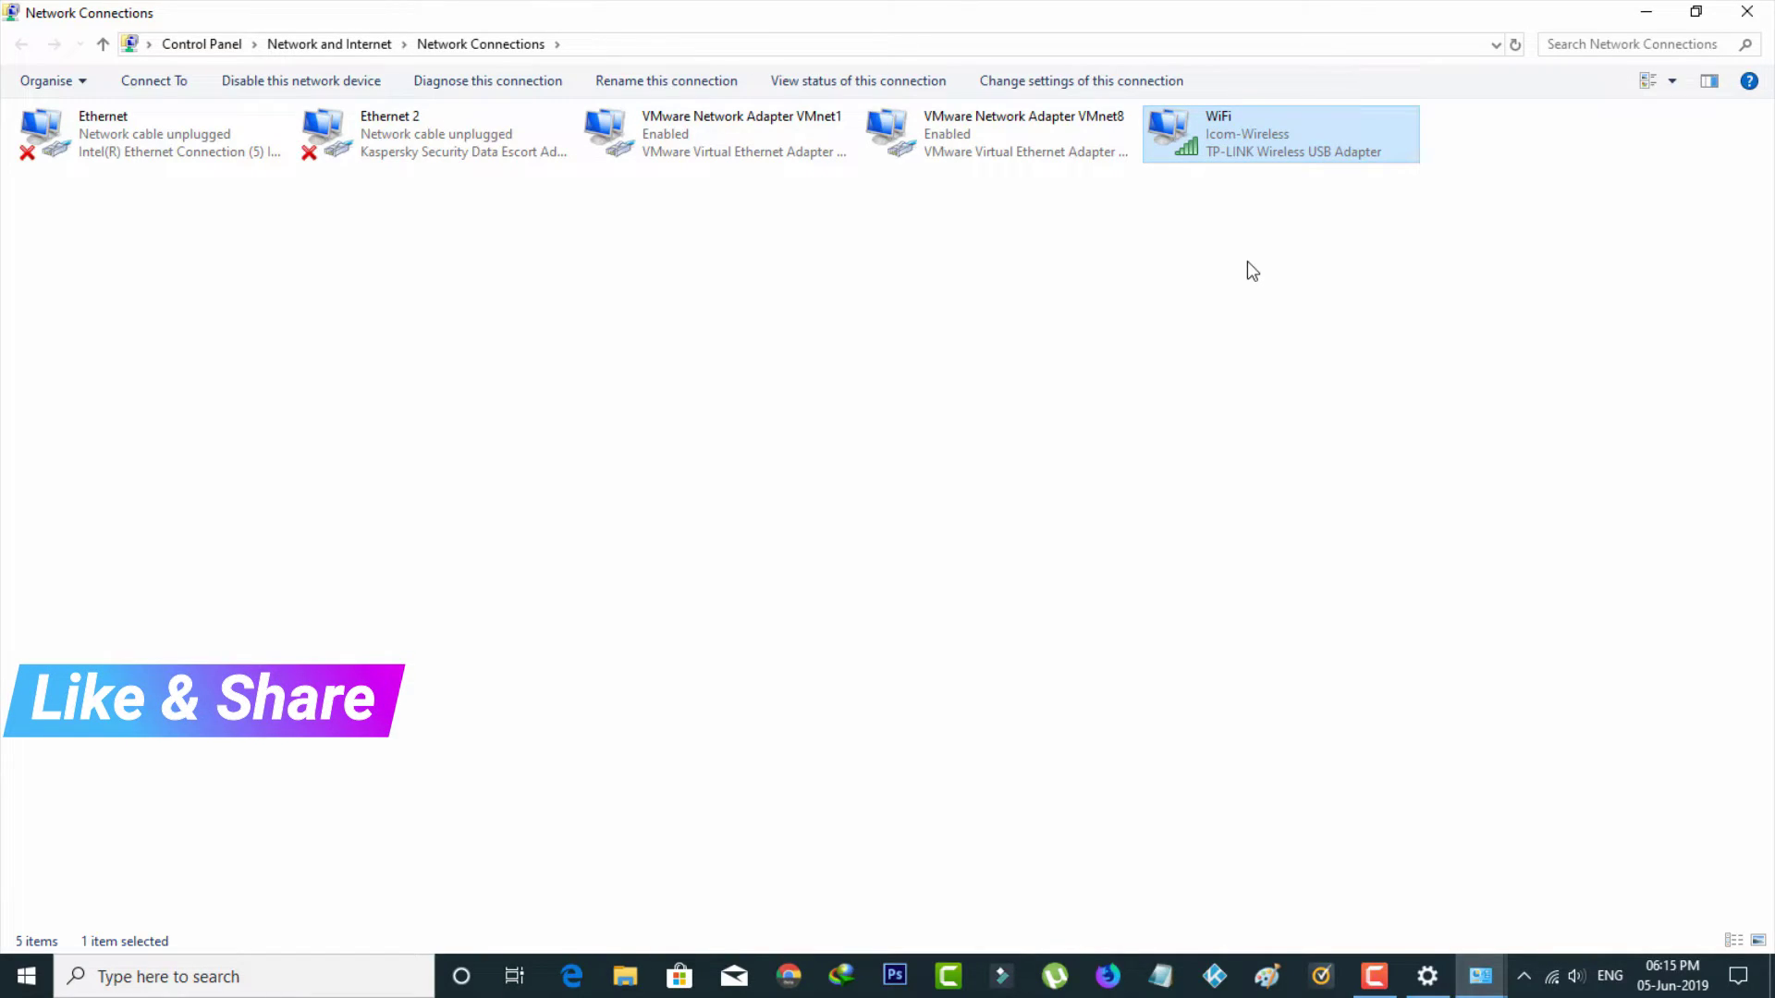
Step: Close Network Connections, Network and Sharing Centre and the Settings window
left_click(1748, 12)
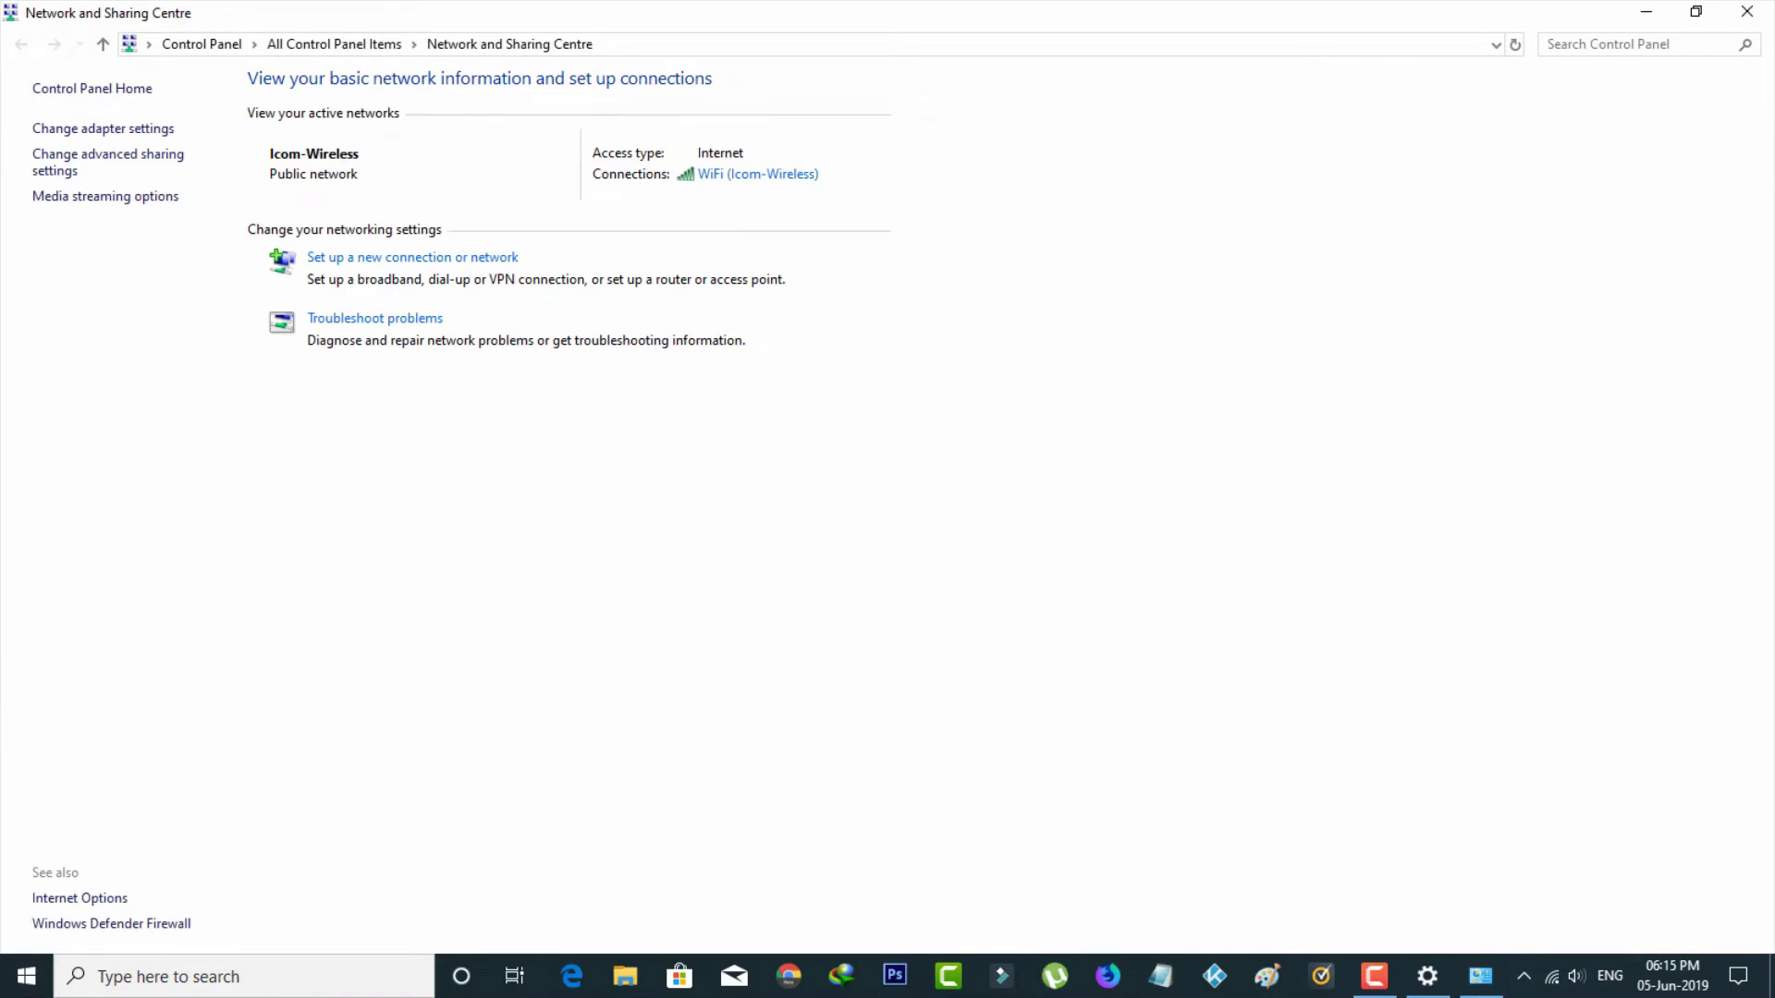
left_click(1748, 12)
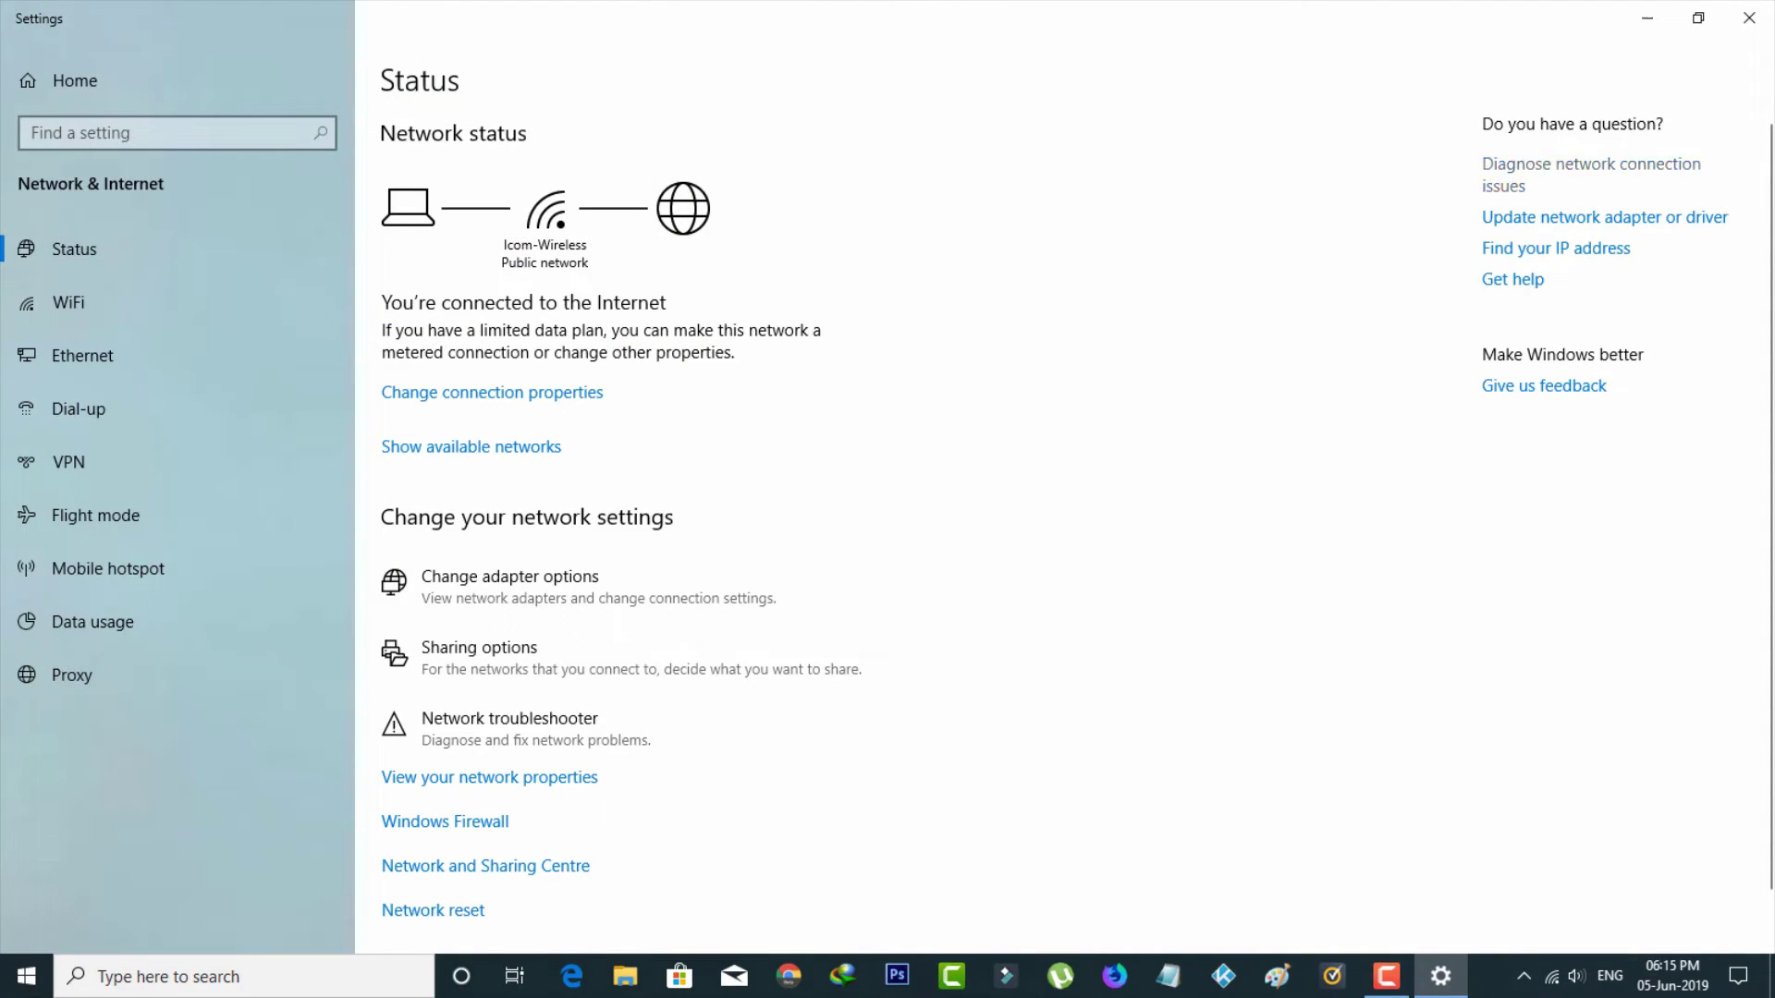
left_click(1748, 11)
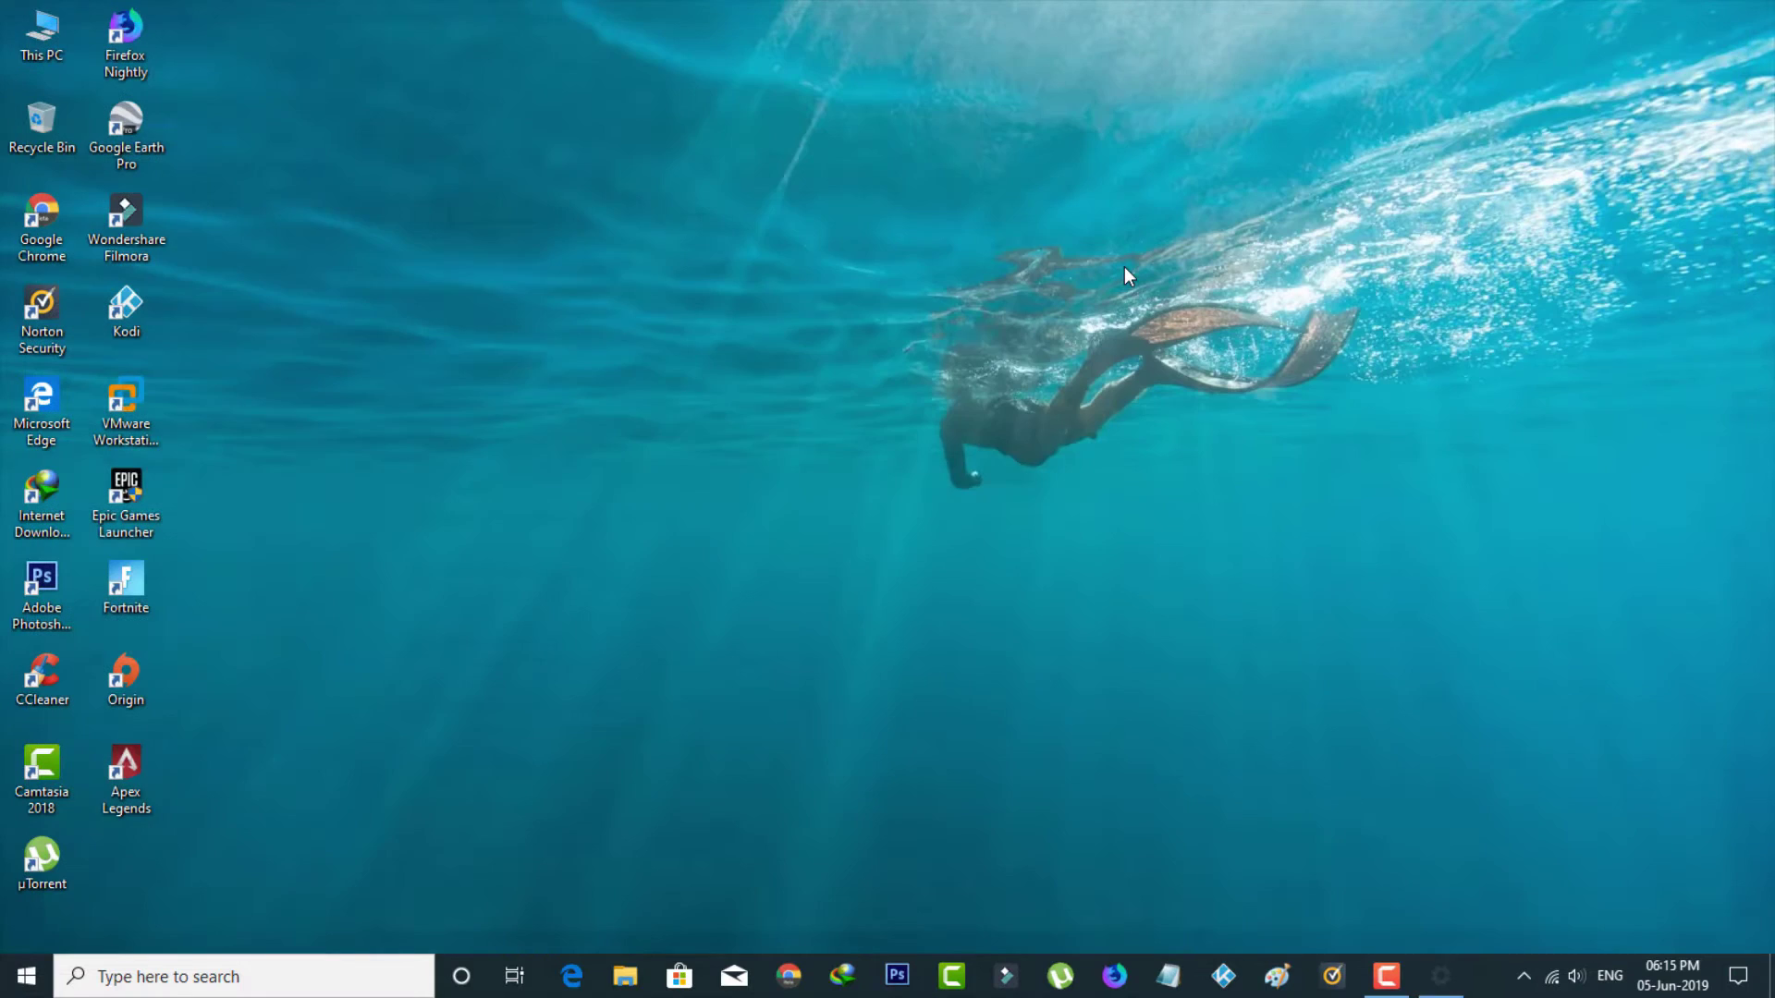
Step: Launch Apex Legends from the desktop and continue past the title screen
double_click(156, 772)
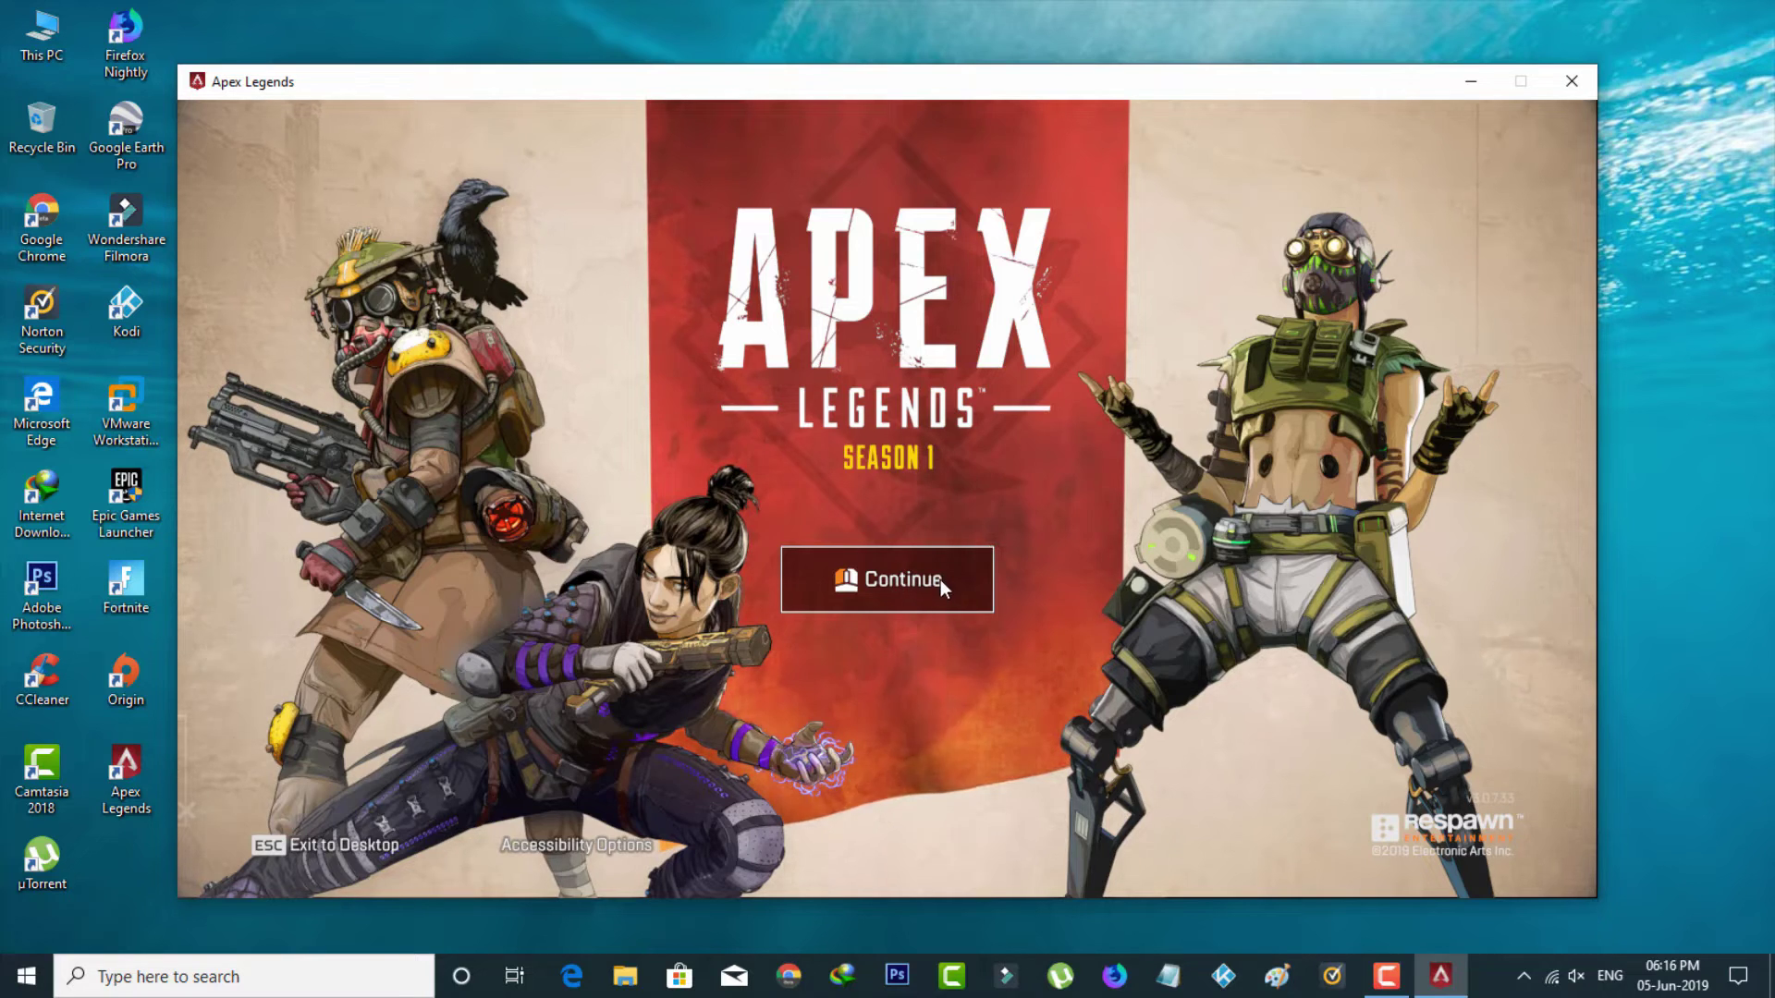
left_click(934, 591)
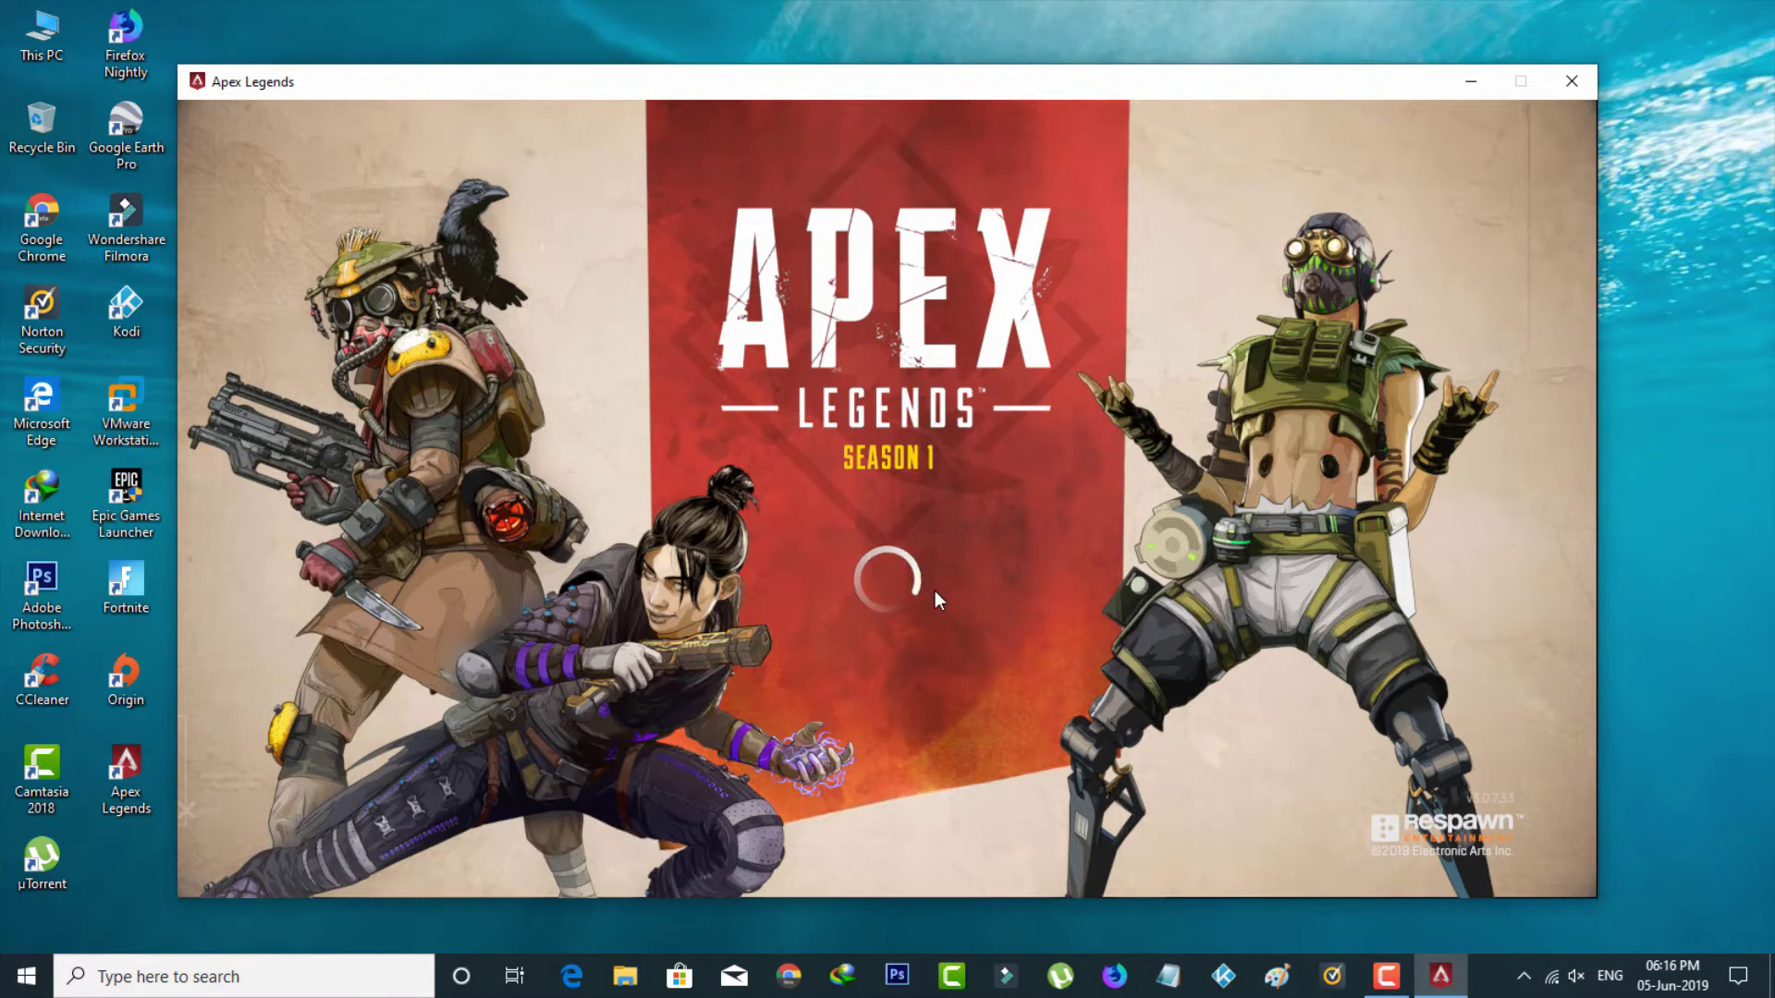